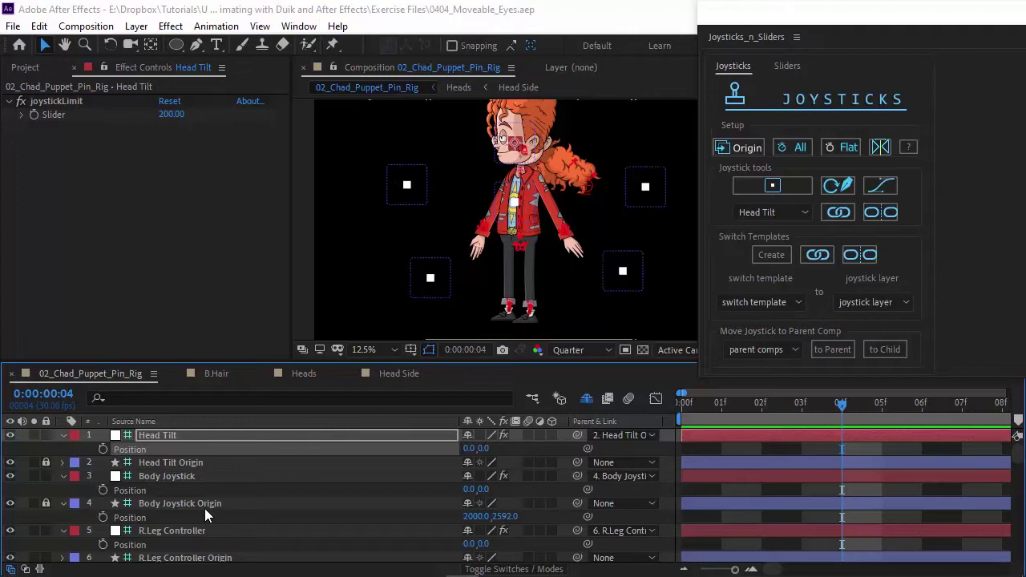
Scroll down to layer 57, unlock the Heads layer and open the Heads precomp.
scroll(205, 510, "down", 8)
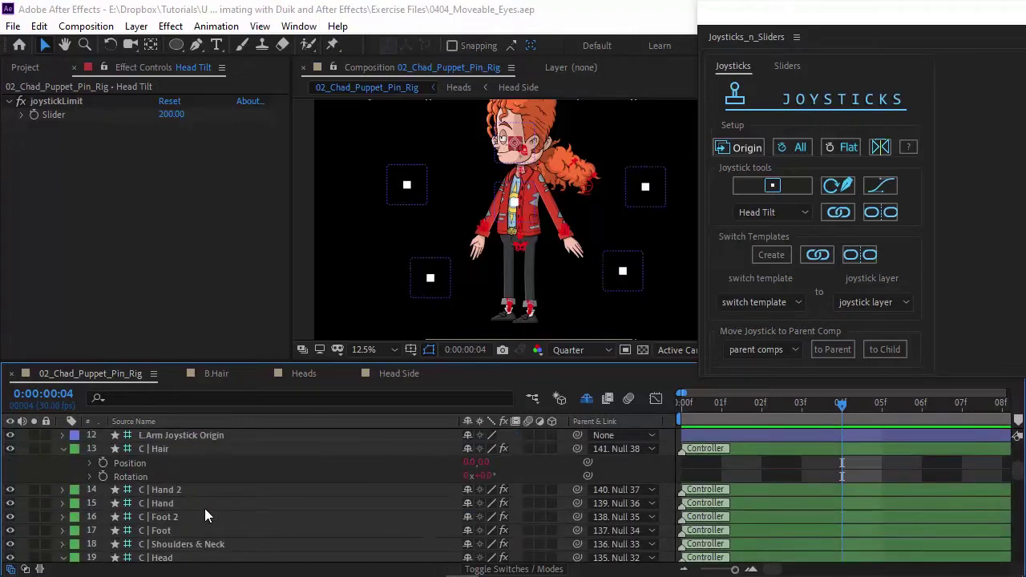
scroll(205, 508, "down", 10)
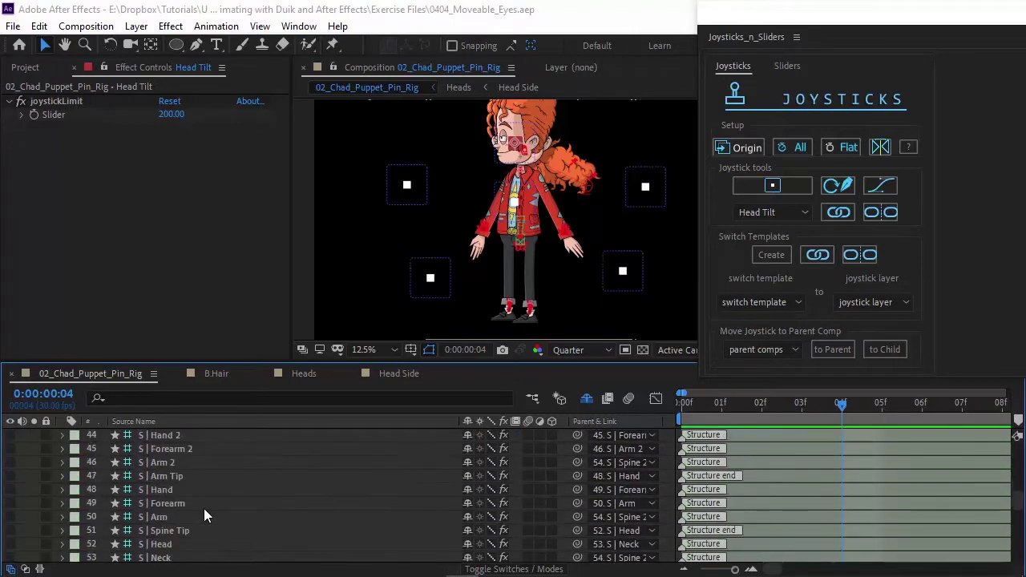
scroll(204, 516, "down", 3)
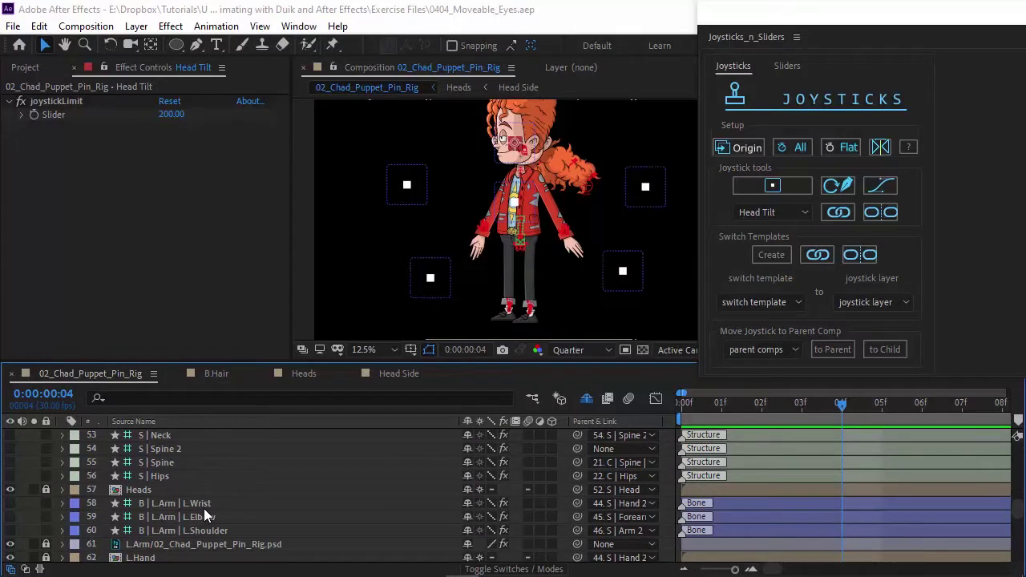
left_click(120, 501)
left_click(120, 497)
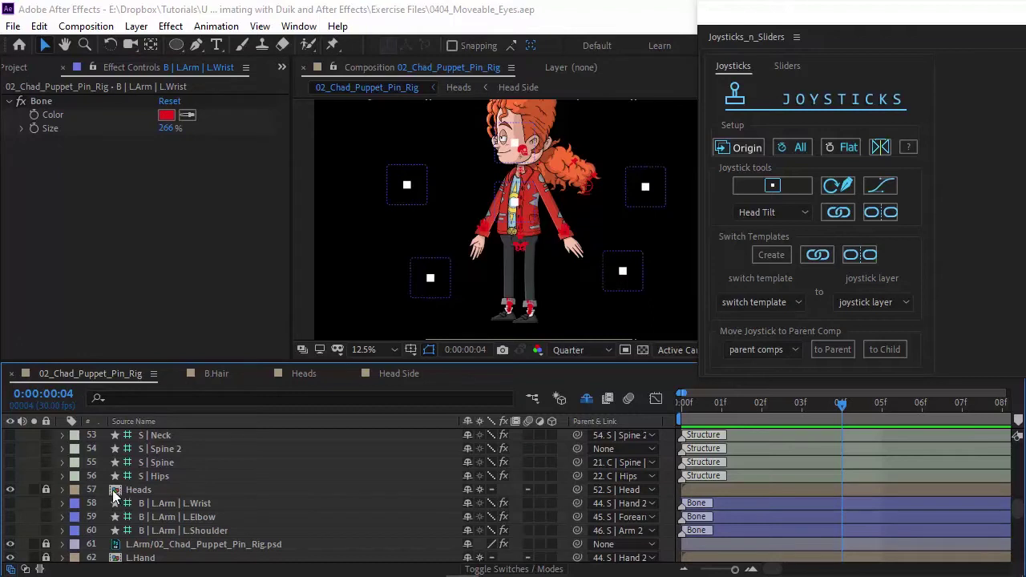
left_click(47, 487)
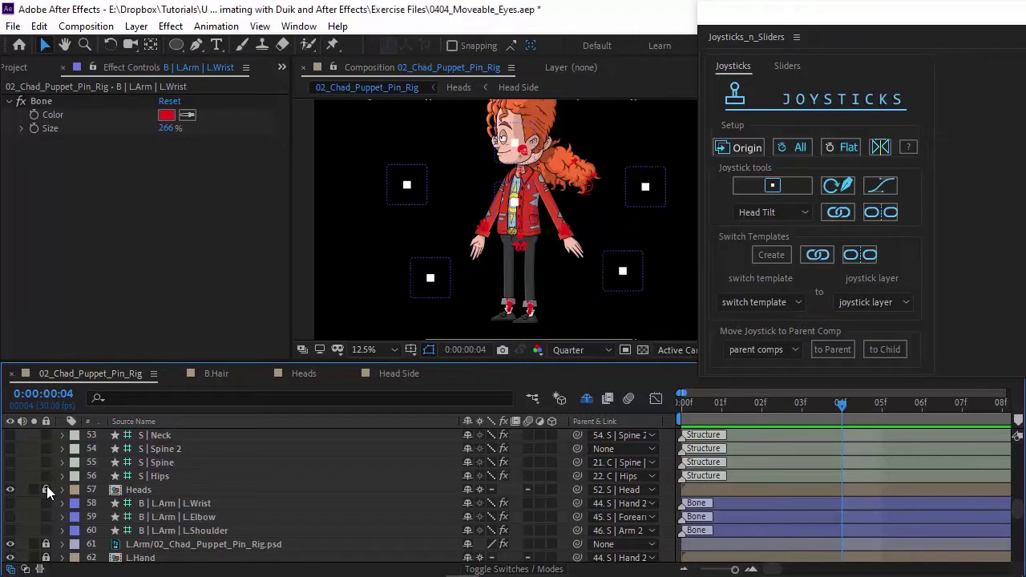
double_click(116, 491)
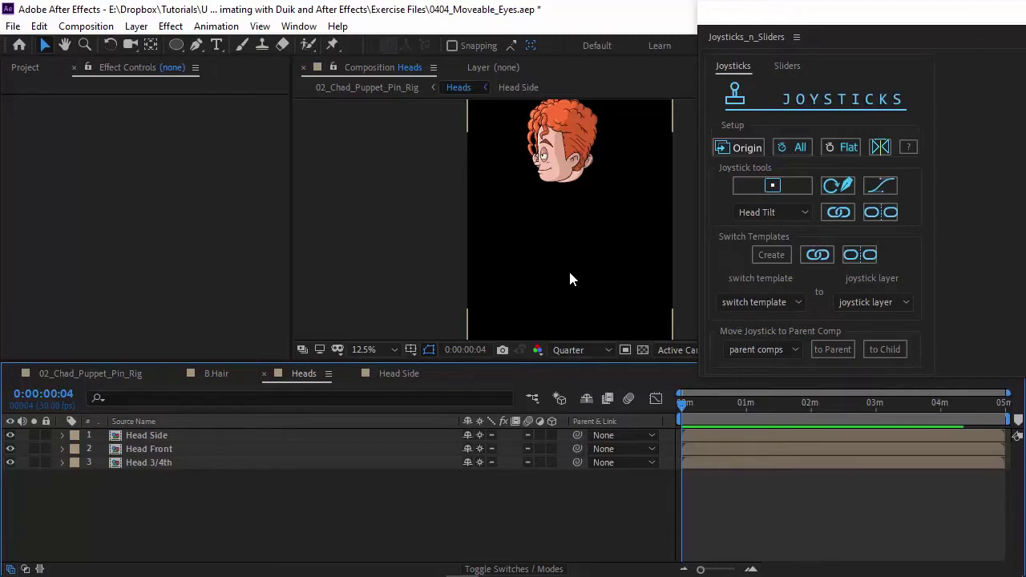
Inspect the Head 3/4th, Head Front and Head Side layers with the viewer zoomed to 25% and centred.
left_click(152, 461)
left_click(154, 454)
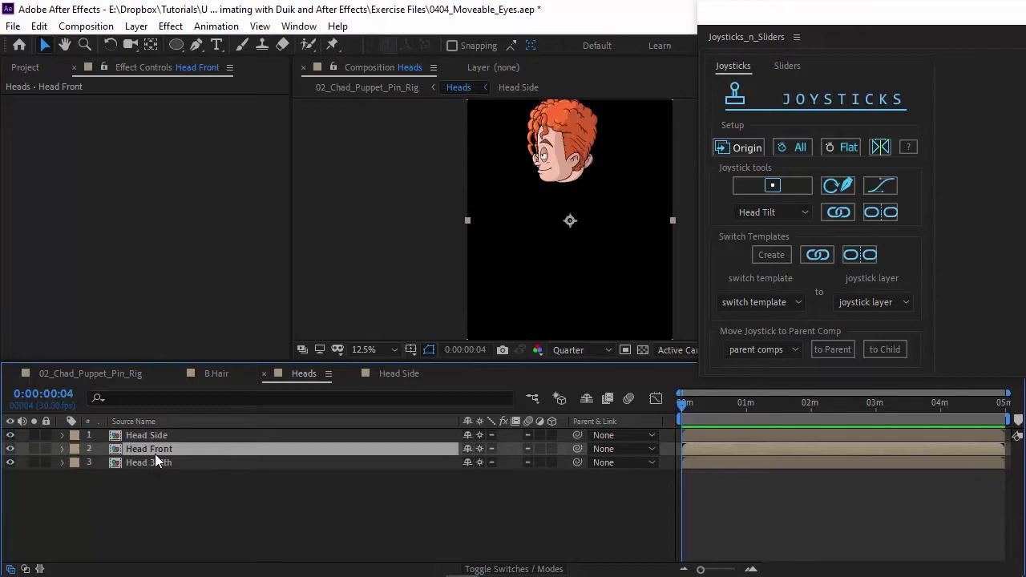
left_click(155, 439)
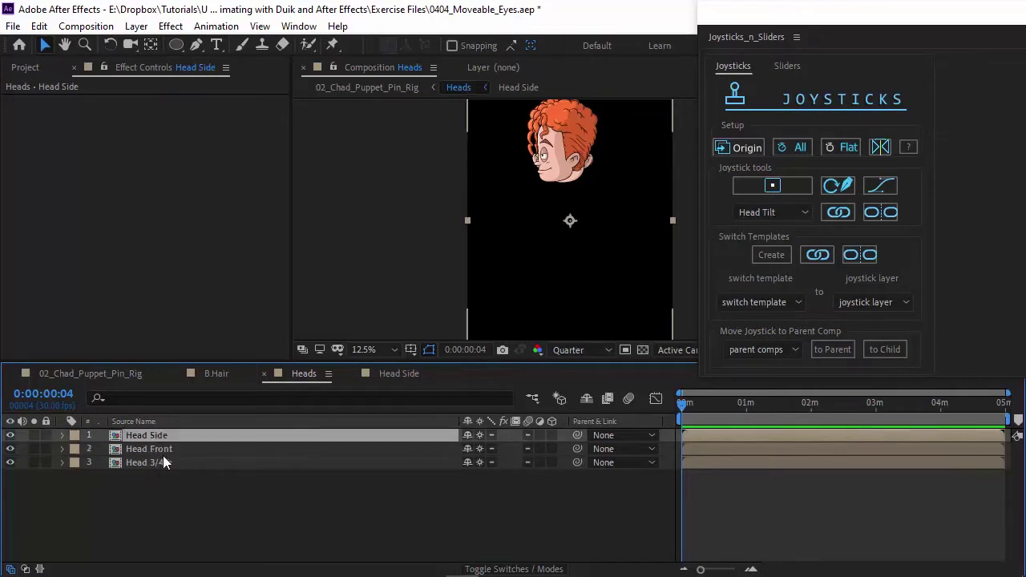
left_click(160, 452)
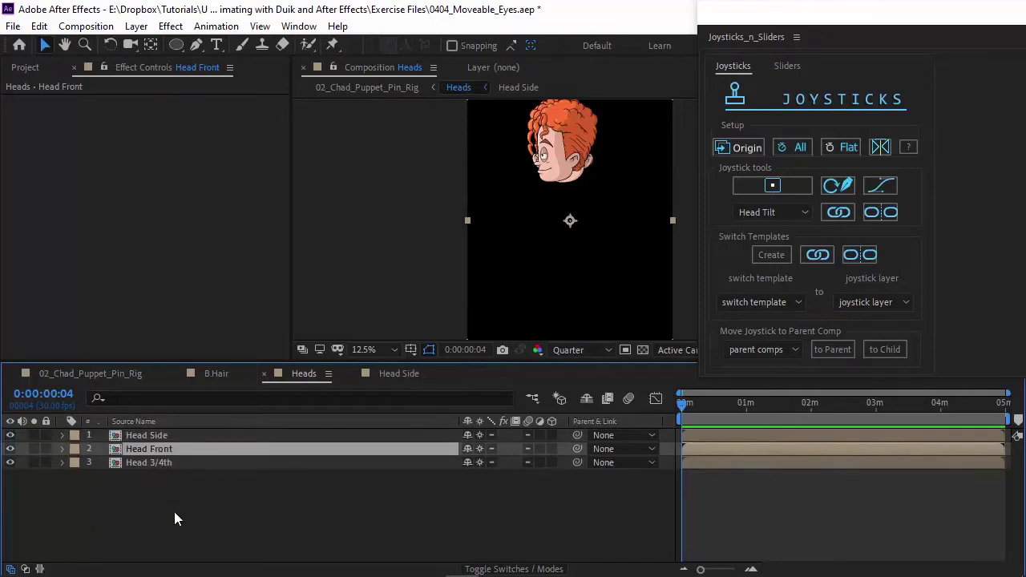
key("period")
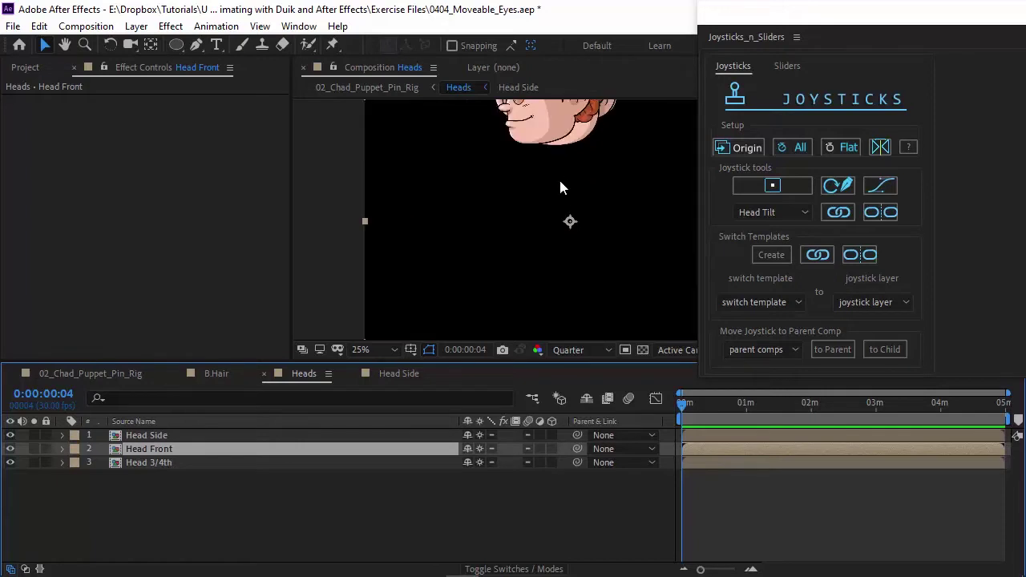
left_click_drag(557, 149, 552, 275)
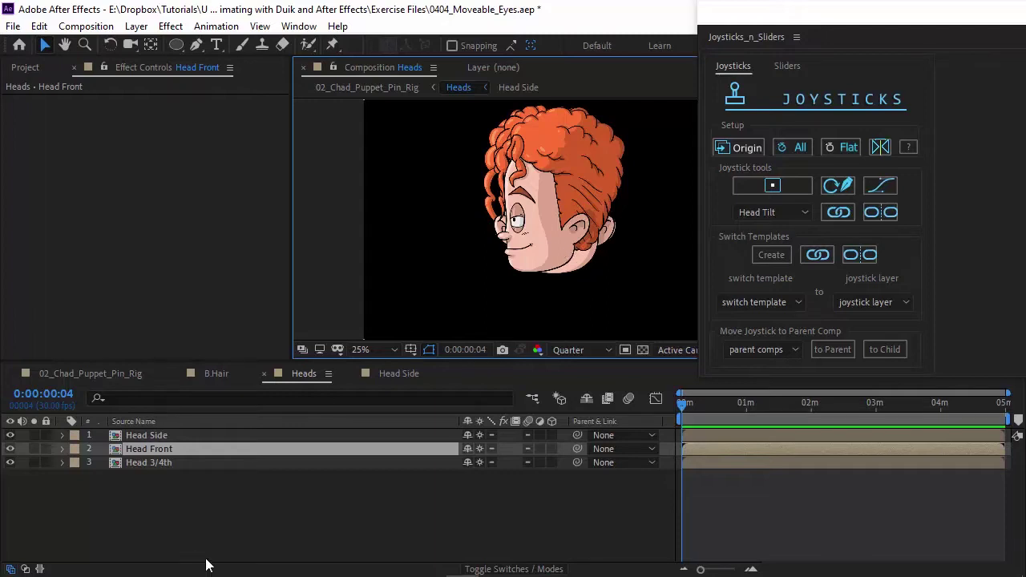
left_click(159, 436)
Open the Head Side precomp, zoomed to 25% with the whole head in view.
double_click(117, 437)
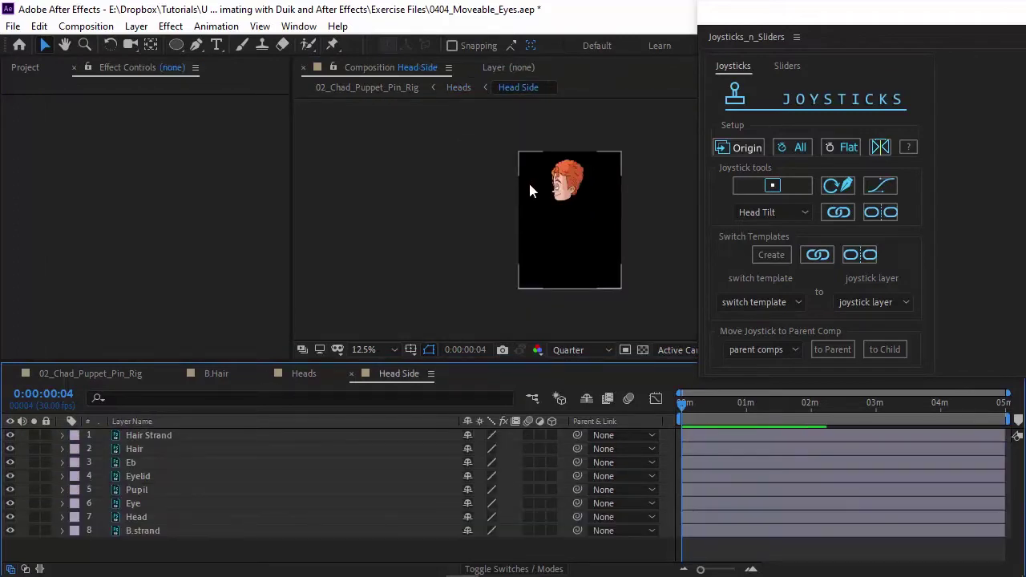
key("period")
left_click_drag(531, 162, 526, 254)
key("v")
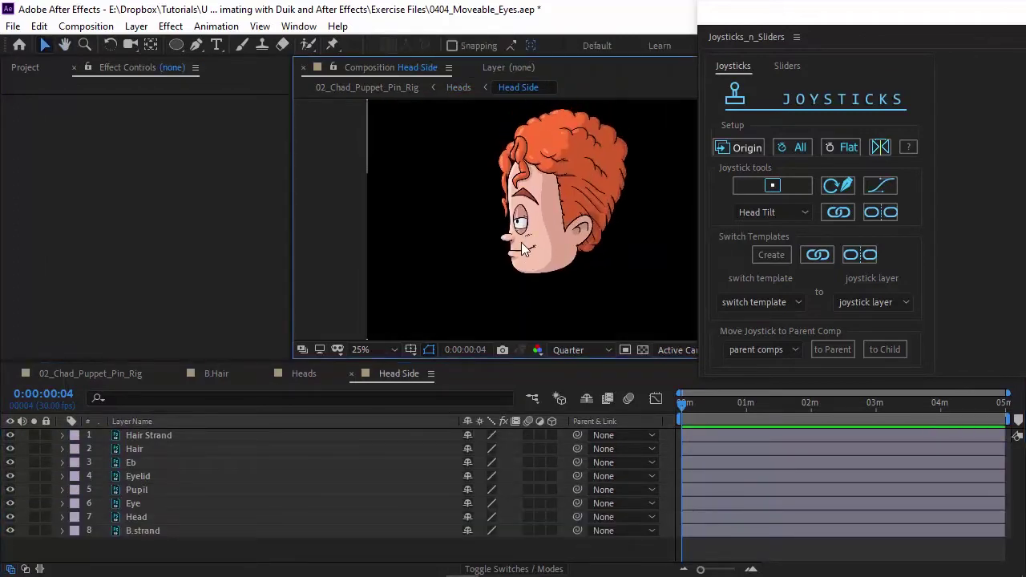
key("period")
key("comma")
Toggle the Pupil layer's visibility to identify it, then move the Joysticks_n_Sliders panel aside.
left_click(9, 490)
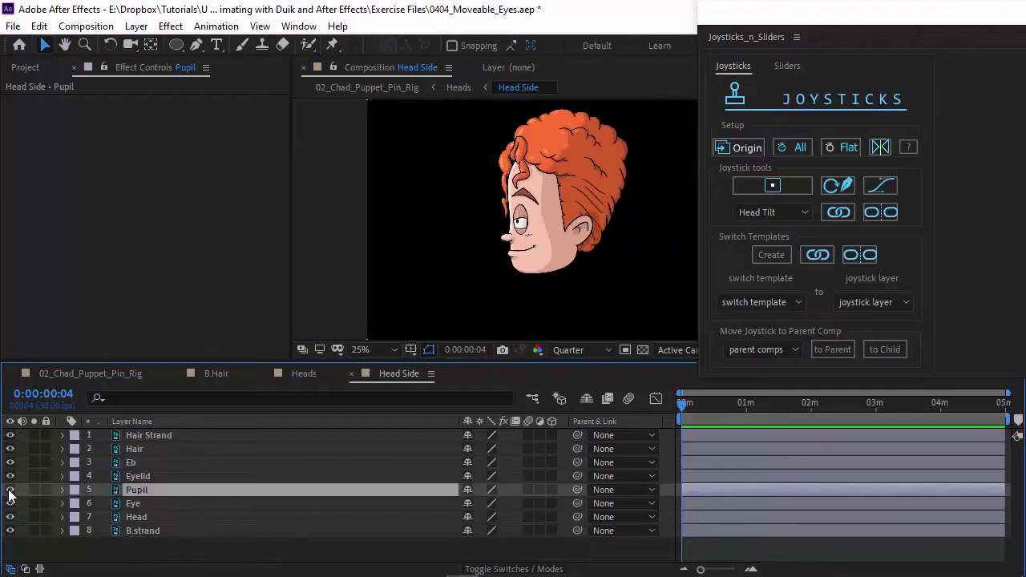
left_click(10, 489)
left_click(9, 489)
left_click_drag(788, 23, 609, 143)
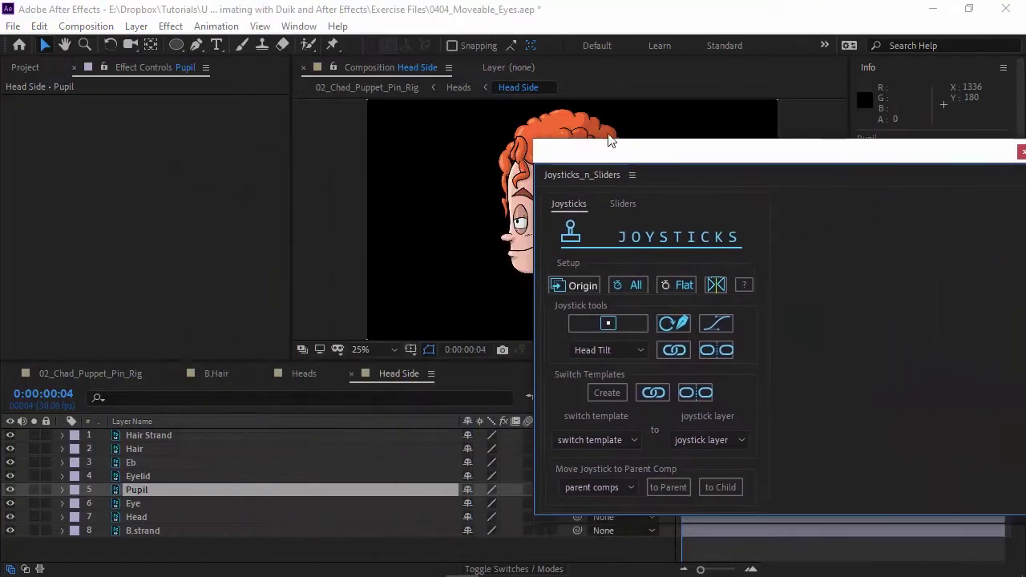
Launch Duik Bassel.jsx from the Window menu and show its Create controllers tools.
left_click(310, 31)
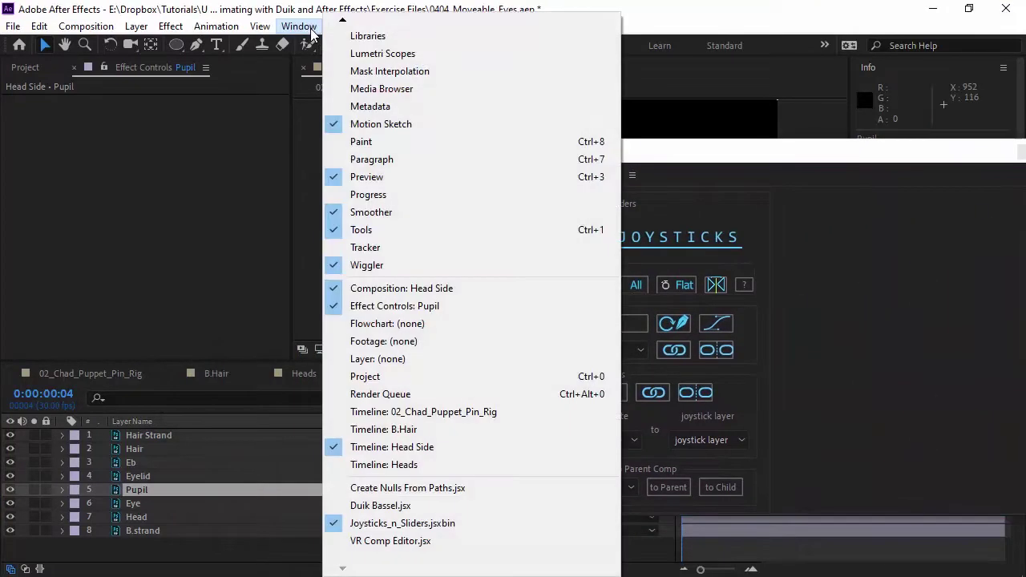
left_click(449, 506)
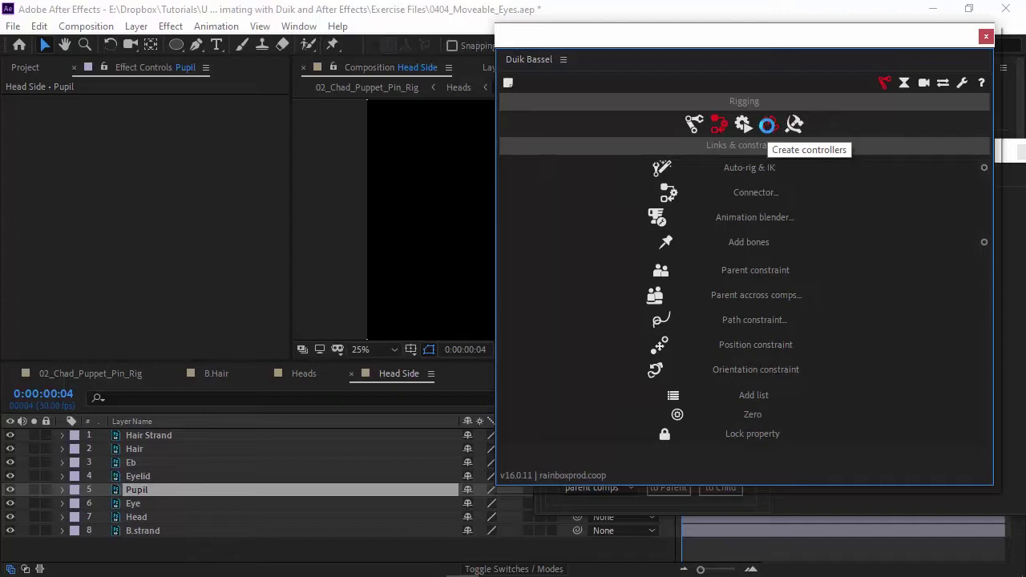
left_click(768, 126)
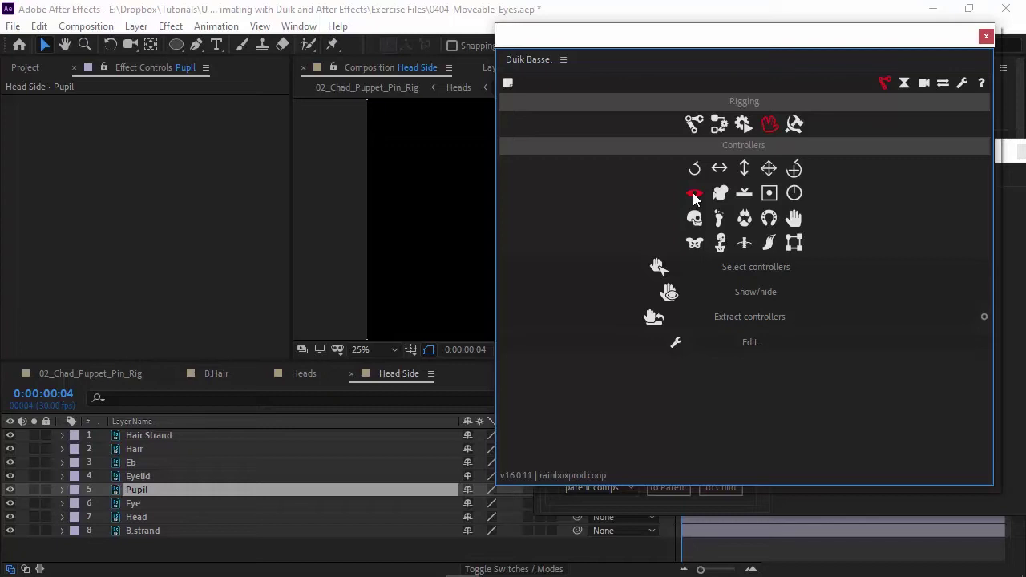
Create a Duik eye controller for the pupil and move the Joysticks_n_Sliders window aside.
left_click(694, 194)
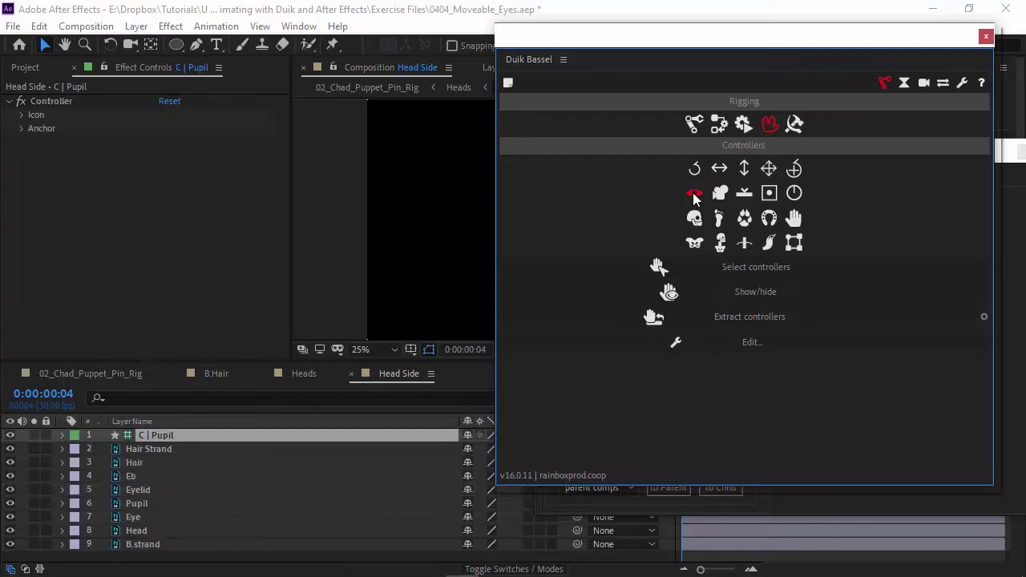
left_click(163, 463)
left_click(163, 450)
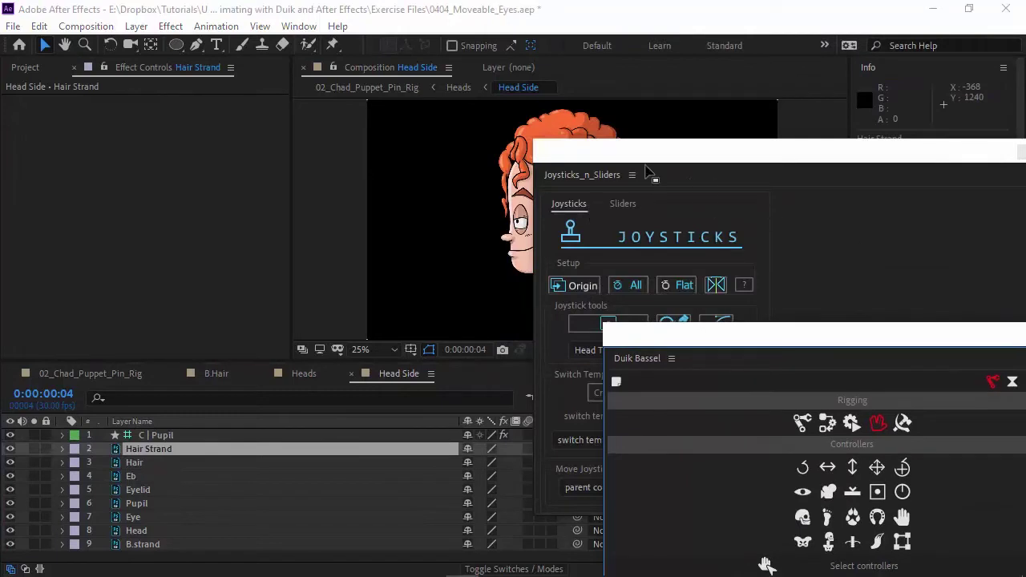
left_click_drag(647, 170, 924, 399)
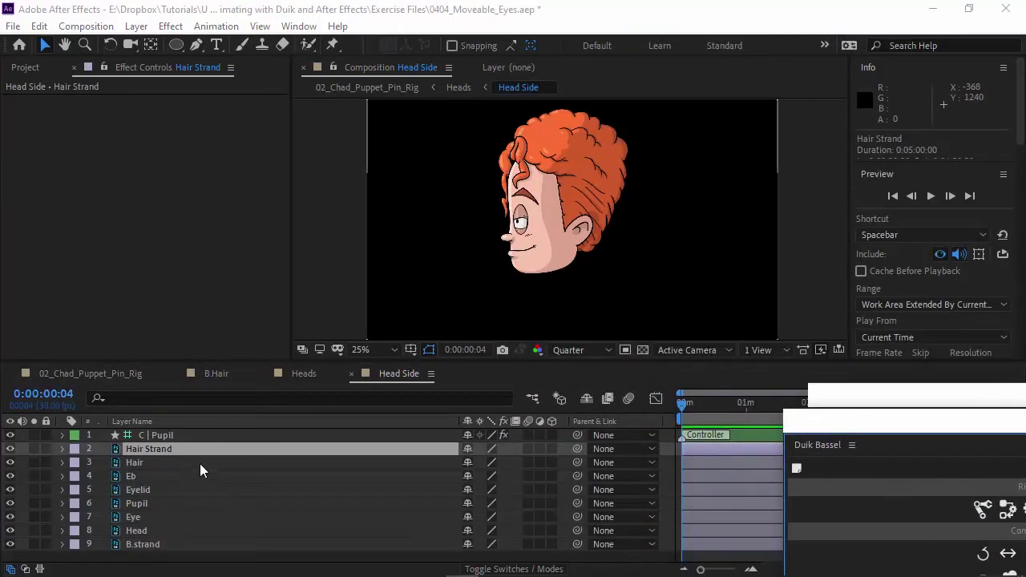
Position the C | Pupil controller just in front of the character's face.
left_click(157, 435)
scroll(572, 173, "up", 1)
scroll(572, 173, "down", 2)
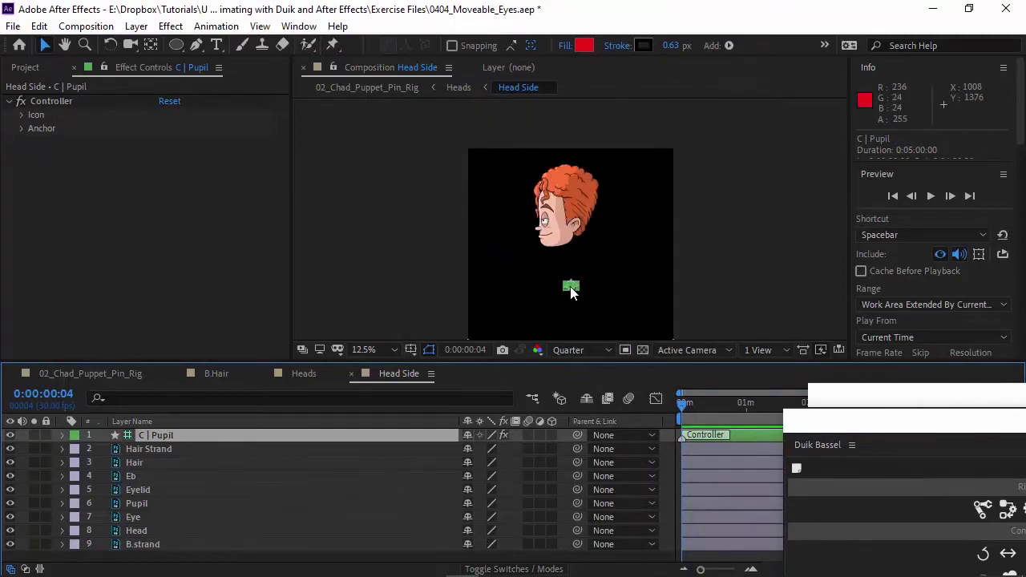
left_click_drag(570, 287, 505, 231)
scroll(505, 240, "up", 5)
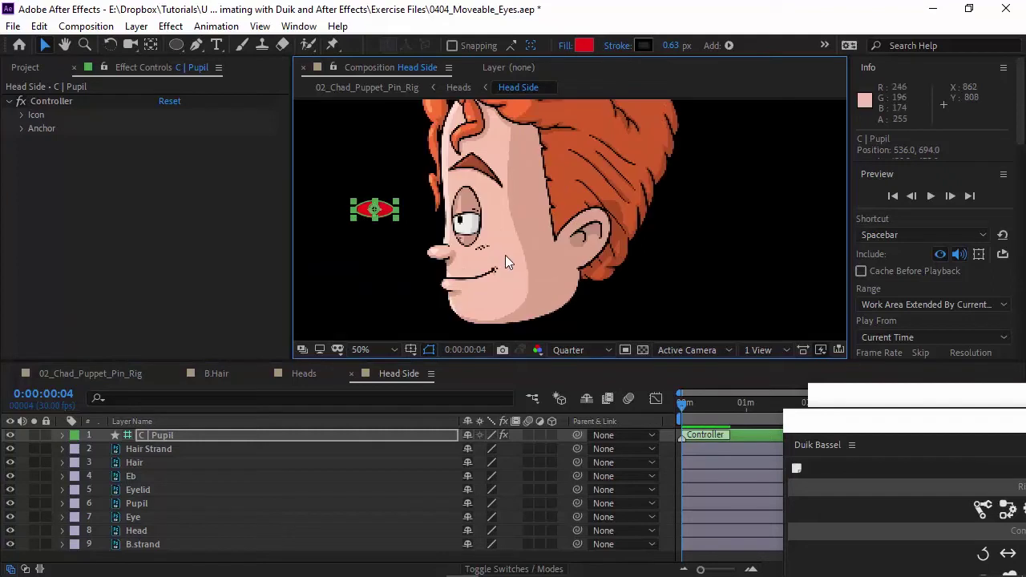
scroll(505, 255, "down", 2)
key("ctrl+Down")
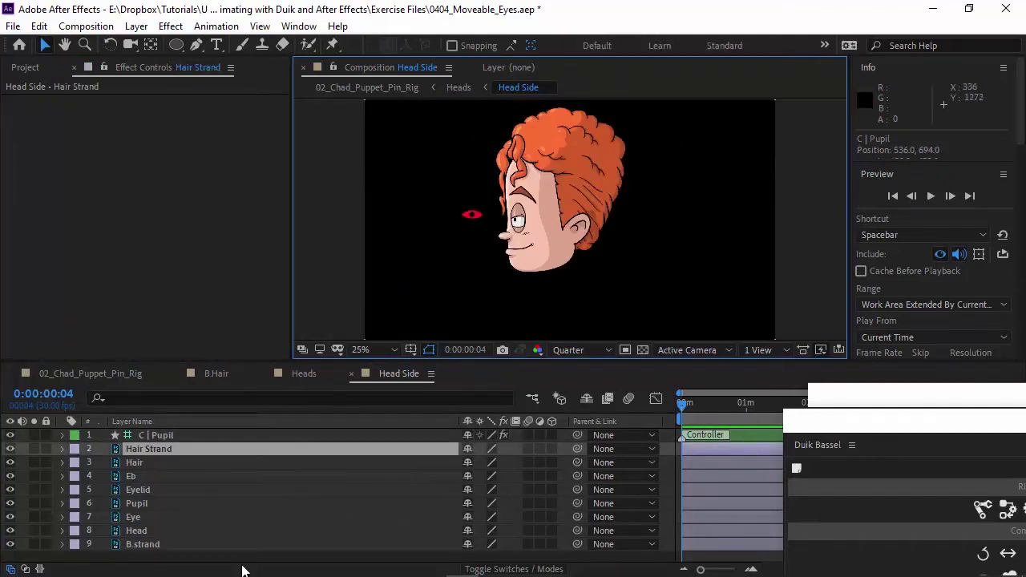
Parent the Pupil layer to the C | Pupil controller.
left_click(189, 504)
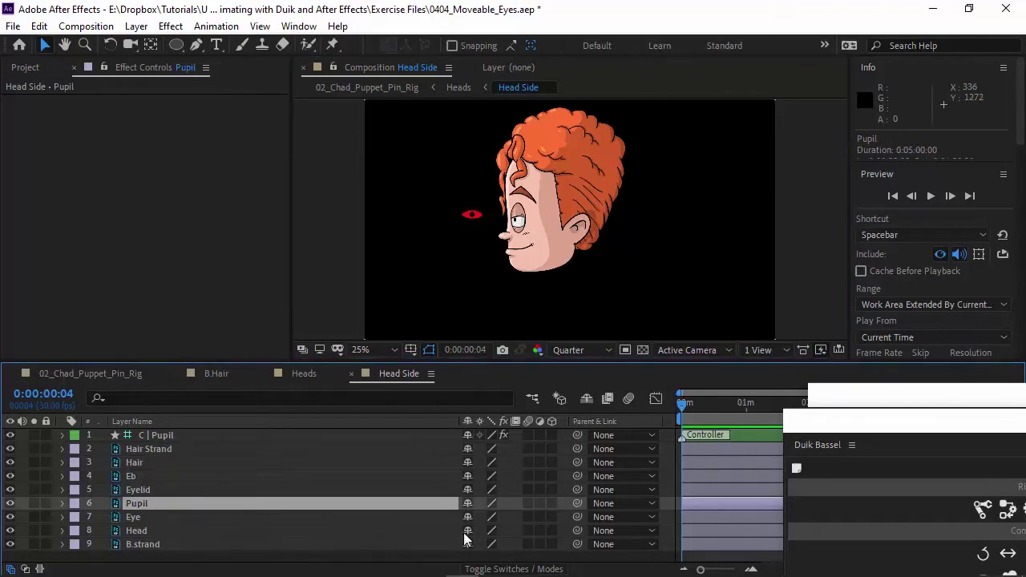
left_click_drag(576, 505, 203, 430)
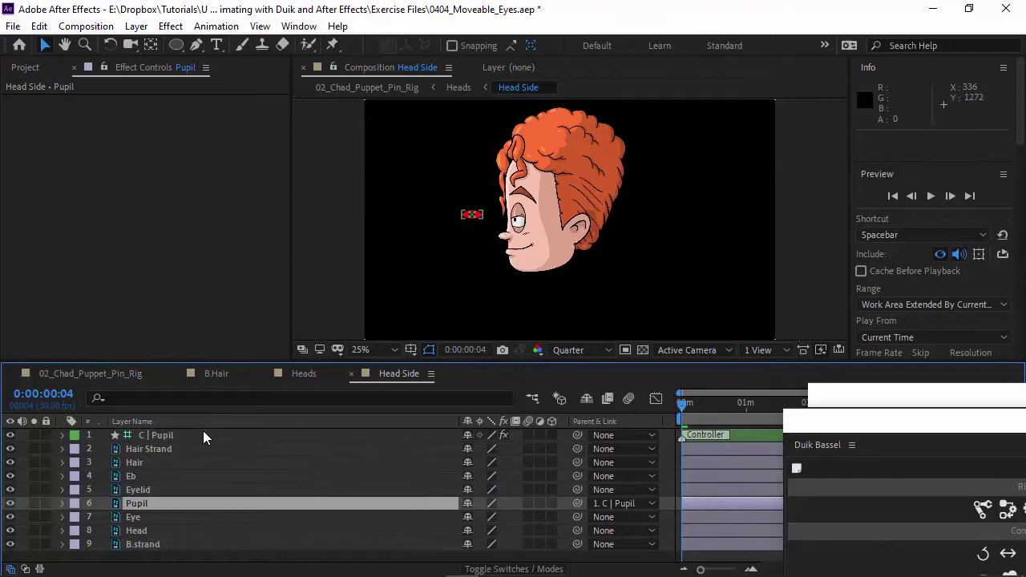
left_click(178, 233)
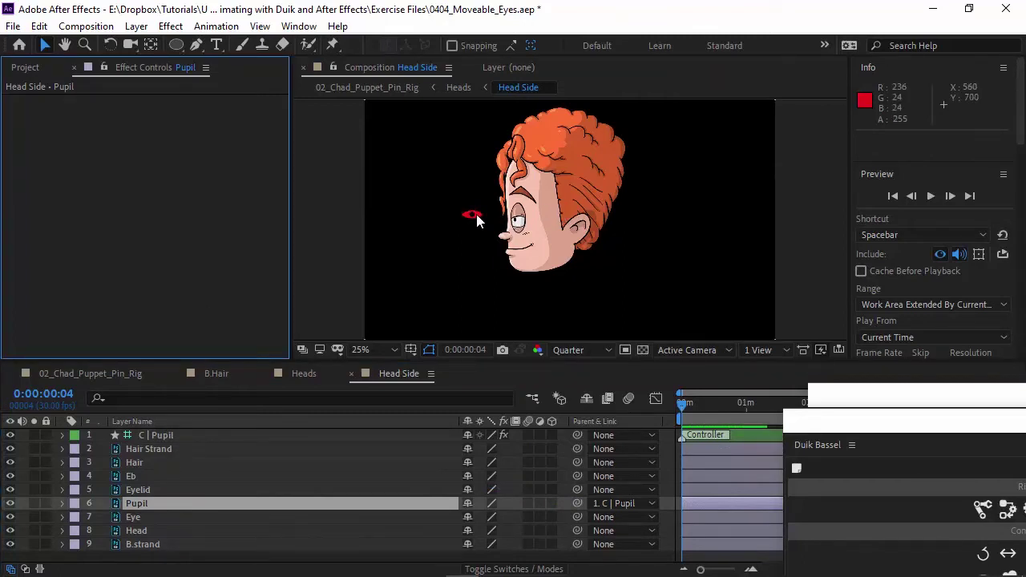
Nudge C | Pupil right, left, down and up to confirm the pupil follows it.
left_click(170, 436)
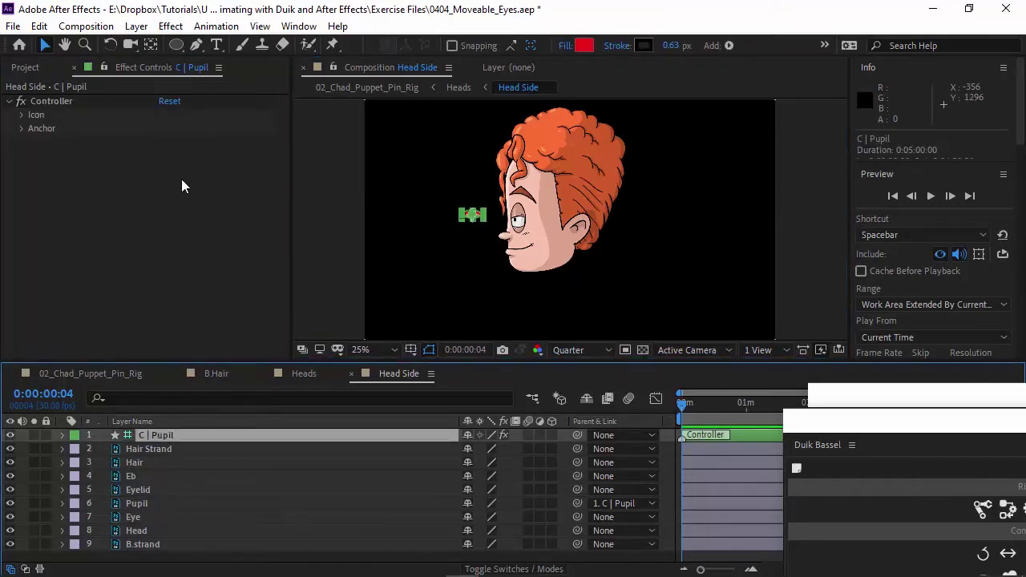
key("shift+Right")
key("shift+Right")
key("shift+Right")
key("shift+Right")
key("shift+Left")
key("shift+Left")
key("shift+Left")
key("Left")
key("Left")
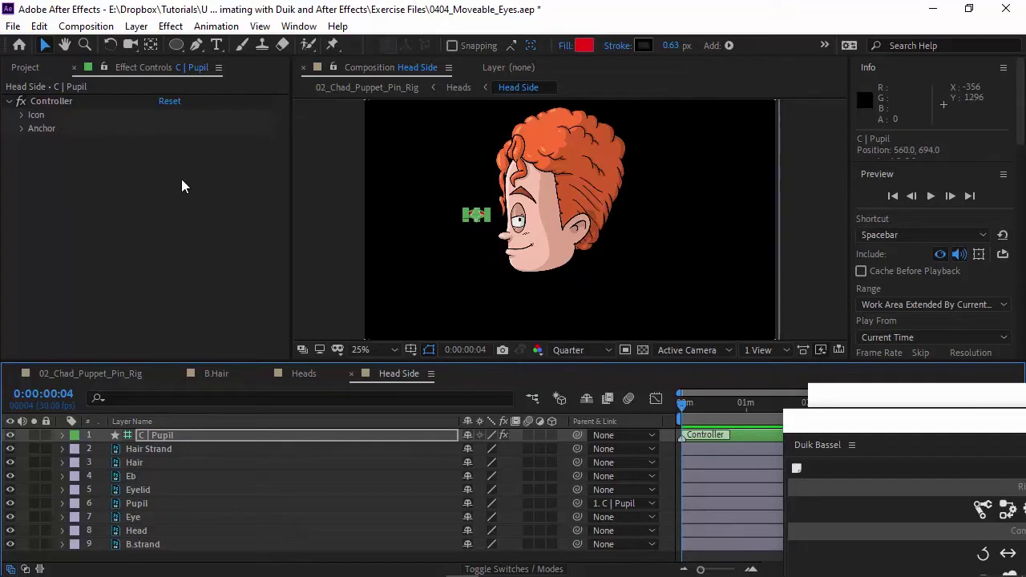
key("shift+Down")
key("Down")
key("Down")
key("Right")
key("Right")
key("Right")
key("Right")
key("Right")
key("Right")
key("Right")
key("Right")
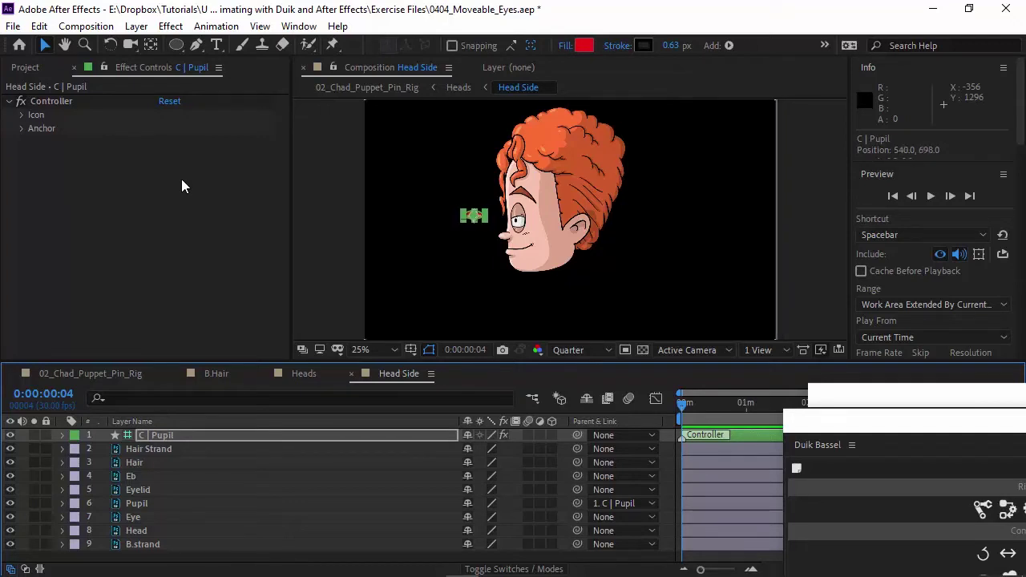
key("Up")
key("Up")
key("Up")
key("Up")
key("shift+Right")
key("shift+Right")
key("Right")
key("Right")
key("Right")
key("Right")
key("Right")
key("Right")
key("Right")
key("Right")
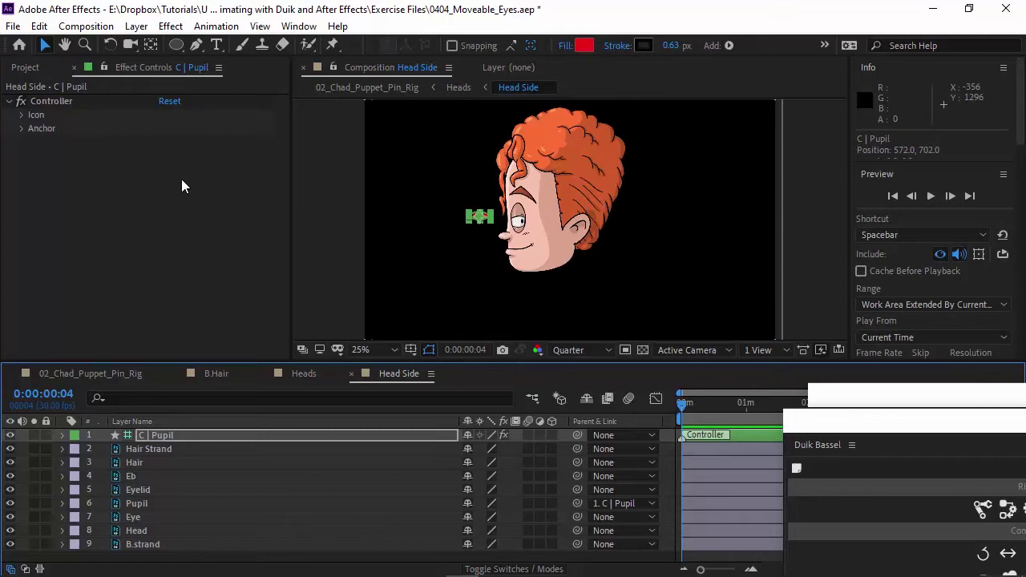
key("Up")
key("Up")
key("Up")
key("Up")
key("Up")
key("Up")
key("Up")
key("Up")
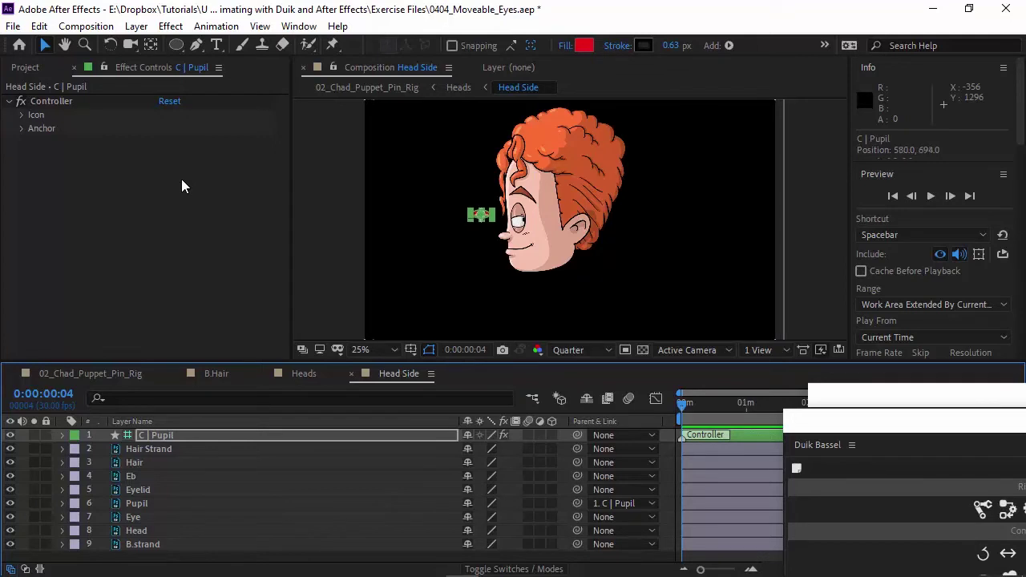
Undo the last three controller nudges.
key("ctrl+z")
key("ctrl+z")
key("ctrl+z")
key("ctrl+z")
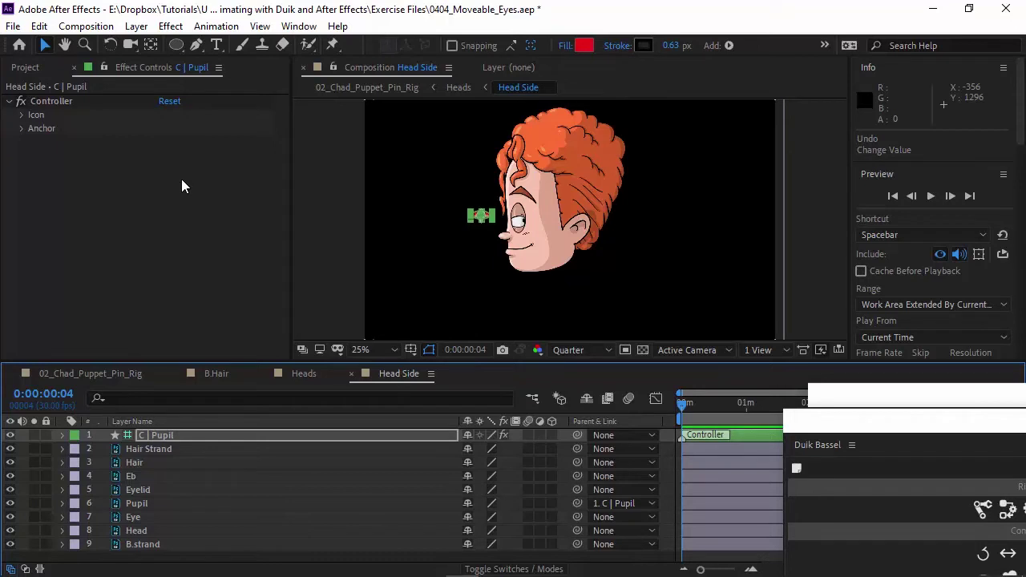
key("ctrl+z")
key("ctrl+z")
key("ctrl+z")
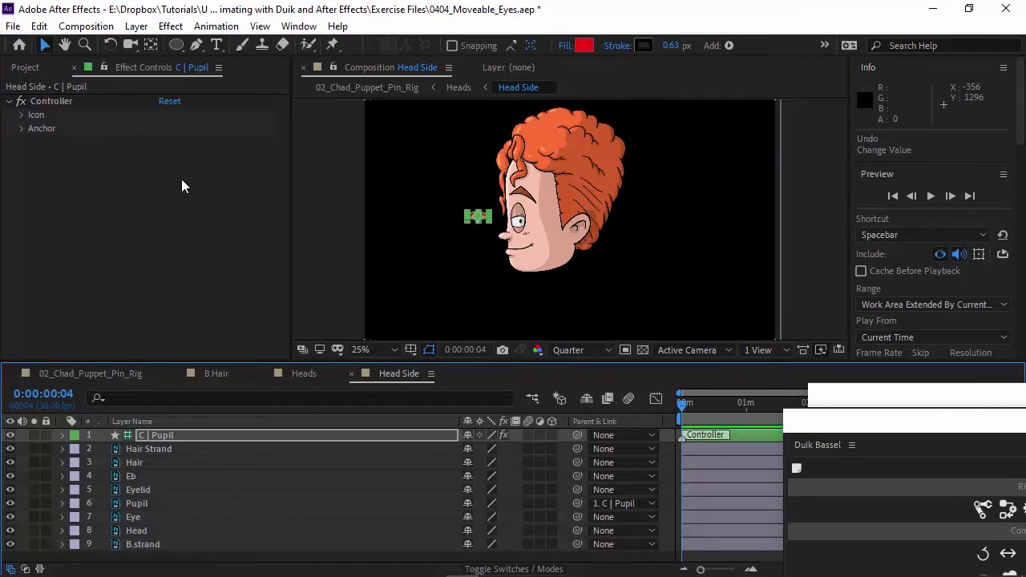
key("ctrl+z")
key("ctrl+z")
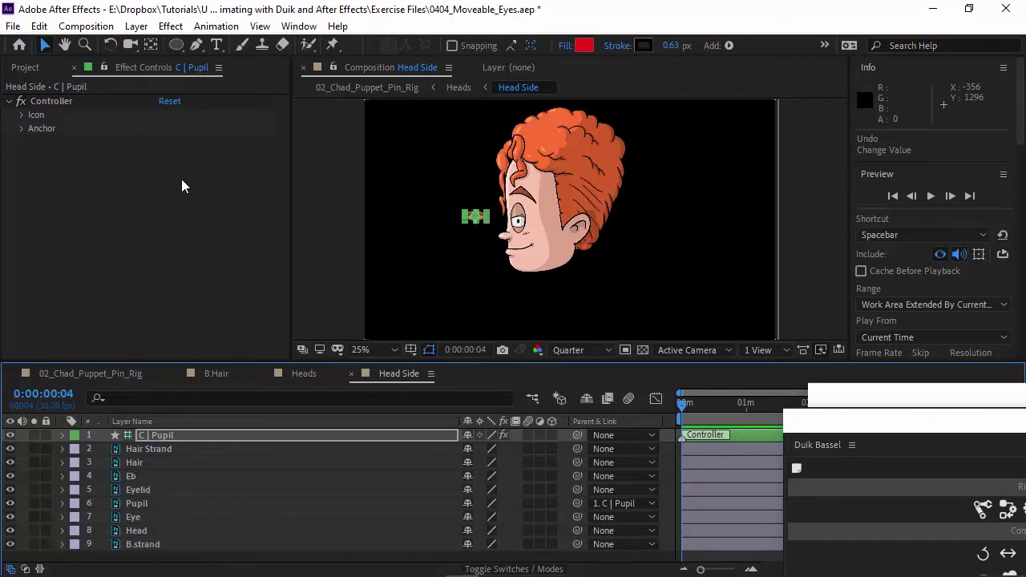
Show C | Pupil's Position and apply Duik's Zero to give it a parent null.
left_click(165, 434)
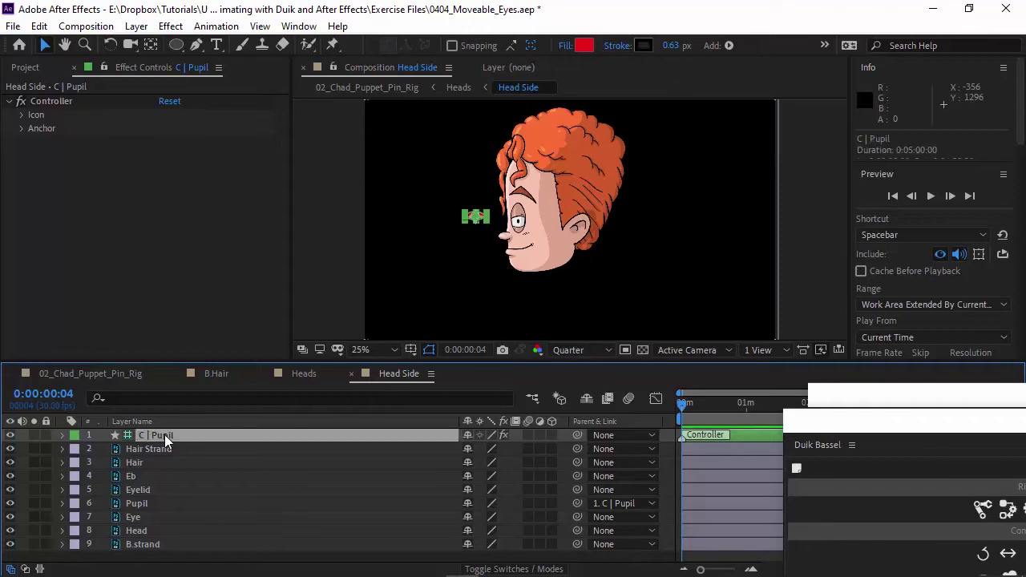
key("p")
left_click_drag(829, 425, 625, 116)
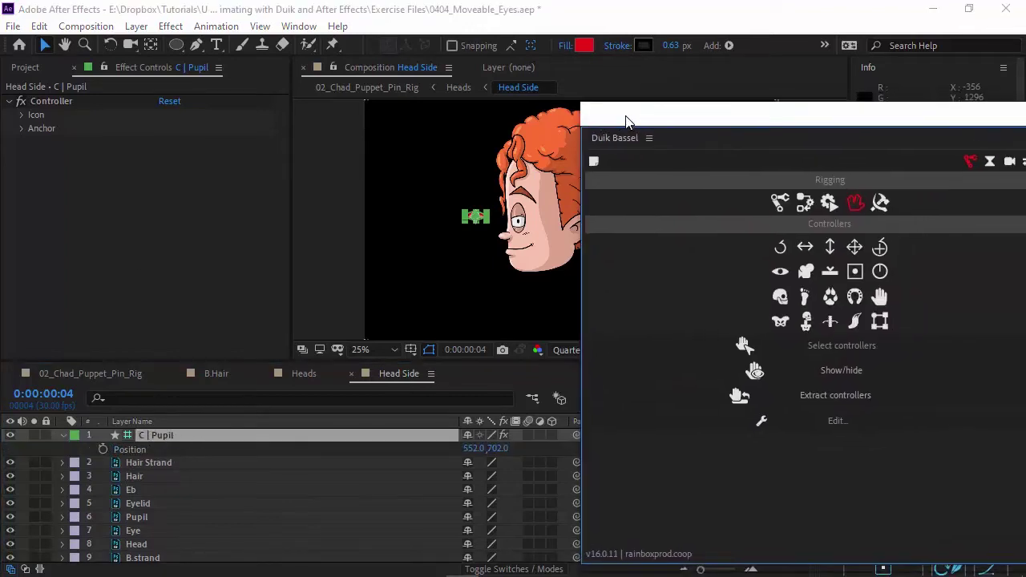
left_click(804, 203)
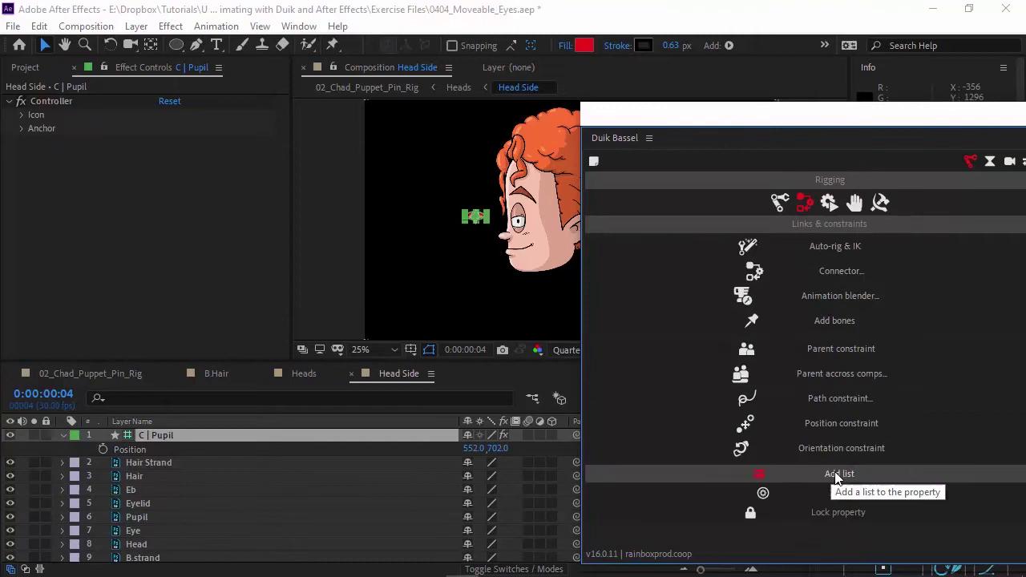
left_click(839, 493)
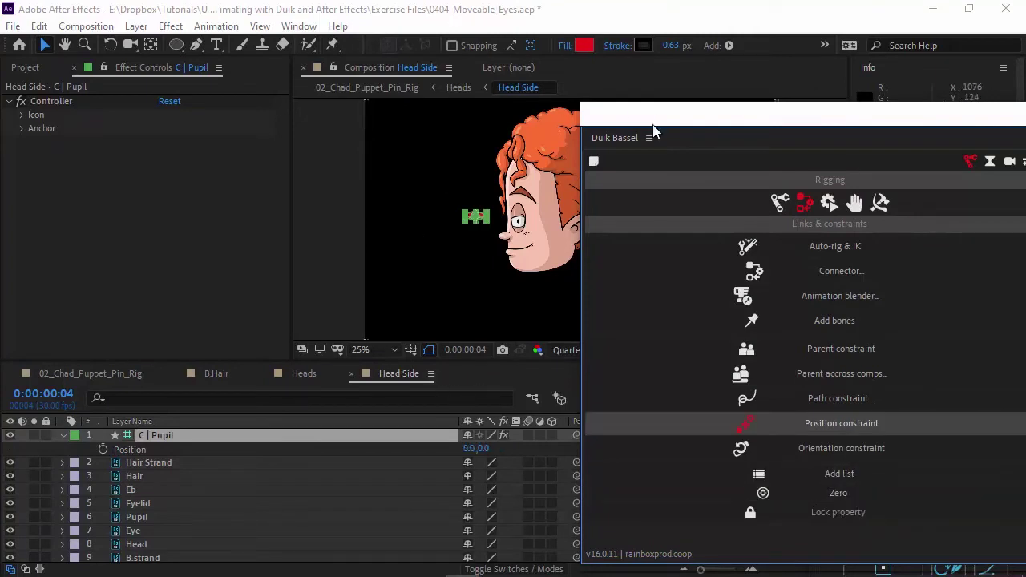
left_click_drag(650, 132, 787, 358)
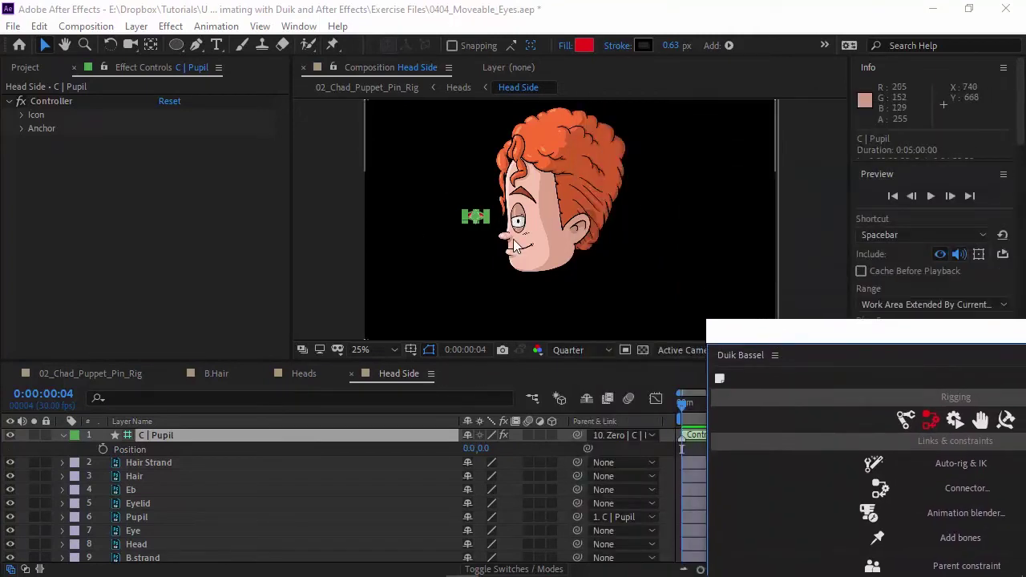
Reset the controller's Position Y to 0 so it reads 0,0.
left_click_drag(486, 450, 496, 451)
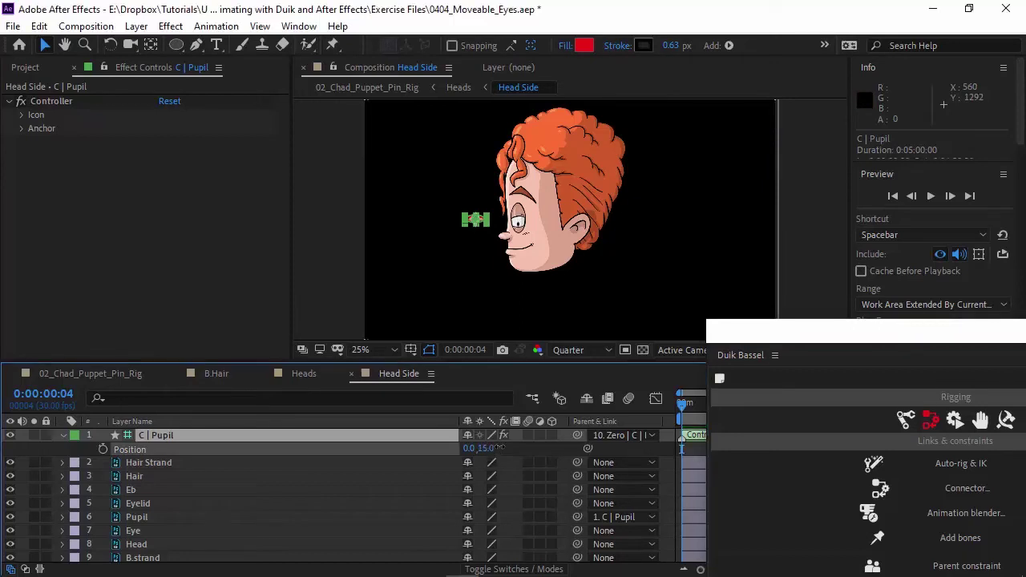
left_click(488, 449)
type("0")
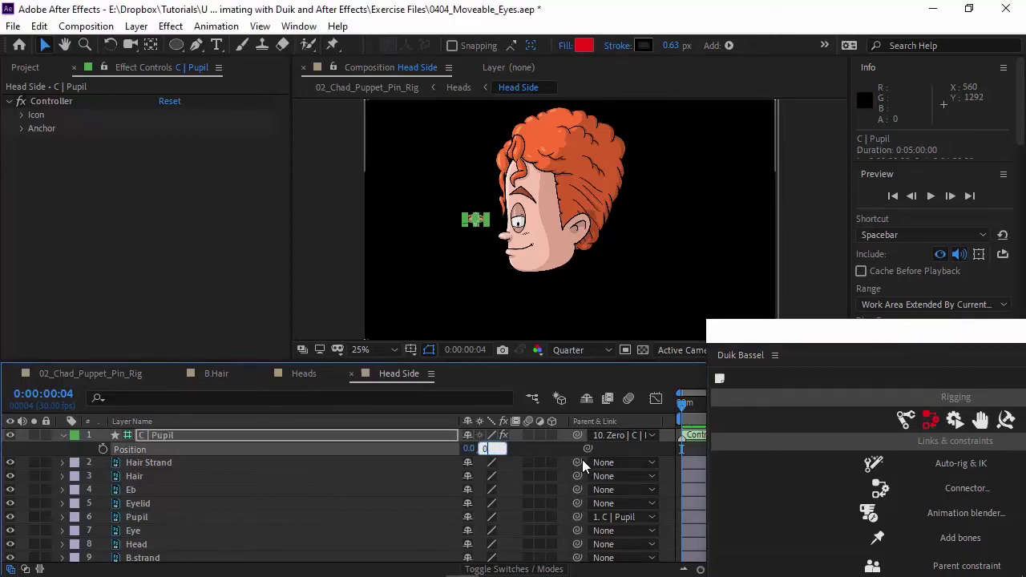
key("Return")
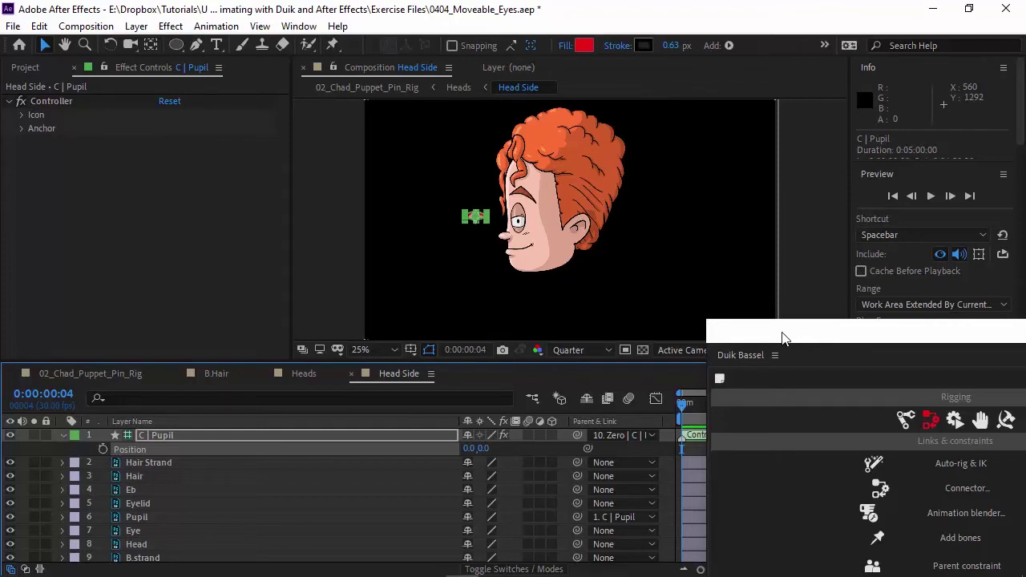
left_click_drag(783, 336, 746, 276)
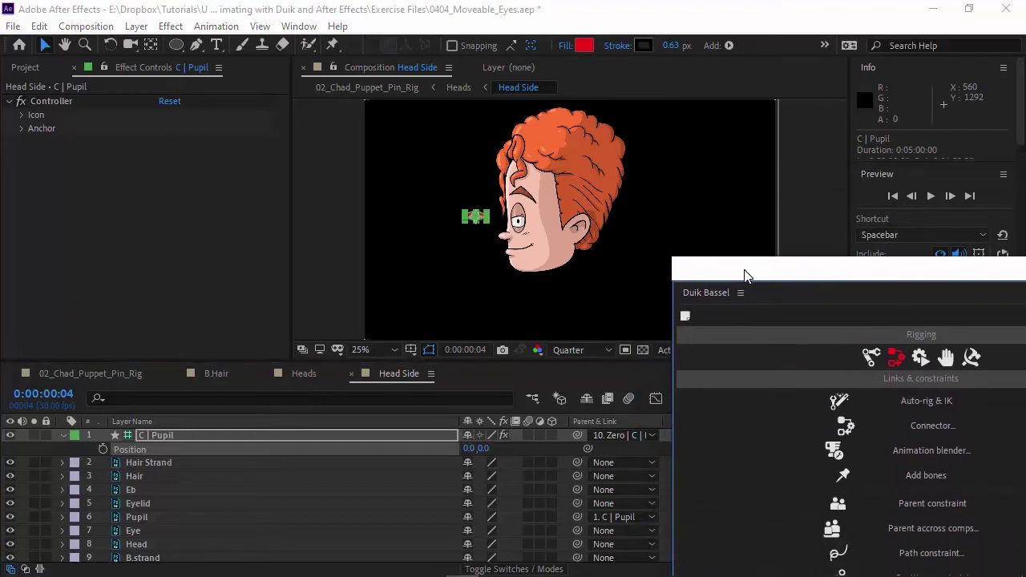
left_click(178, 436)
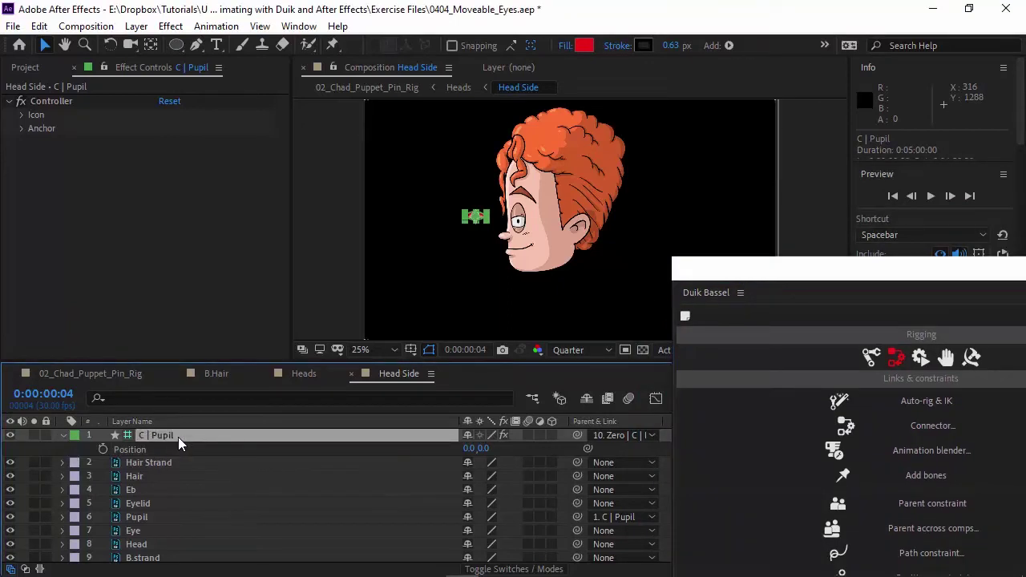
Delete C | Pupil, open Head Front from the Heads comp, centre the head and move Duik aside.
key("Delete")
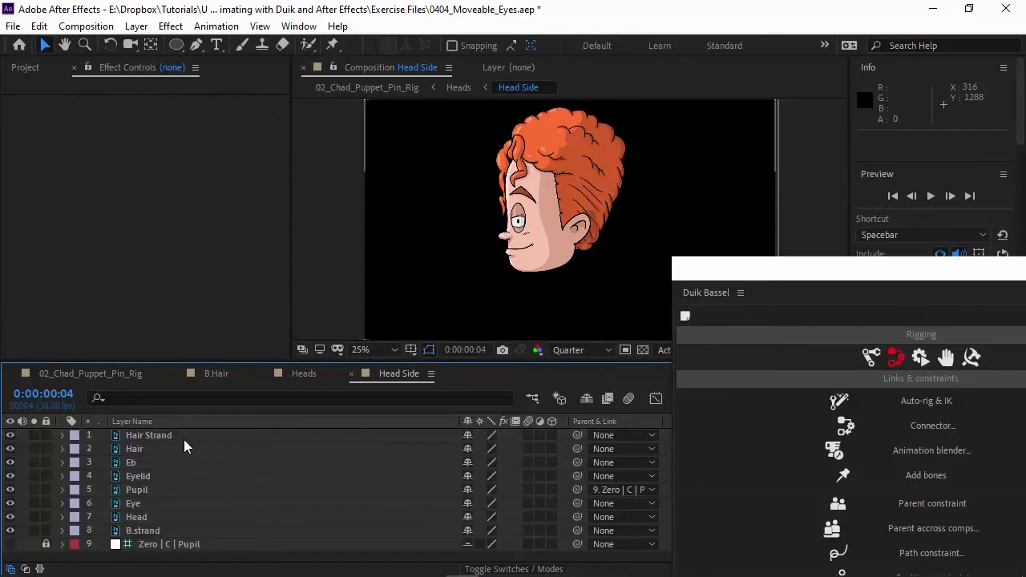
left_click(306, 376)
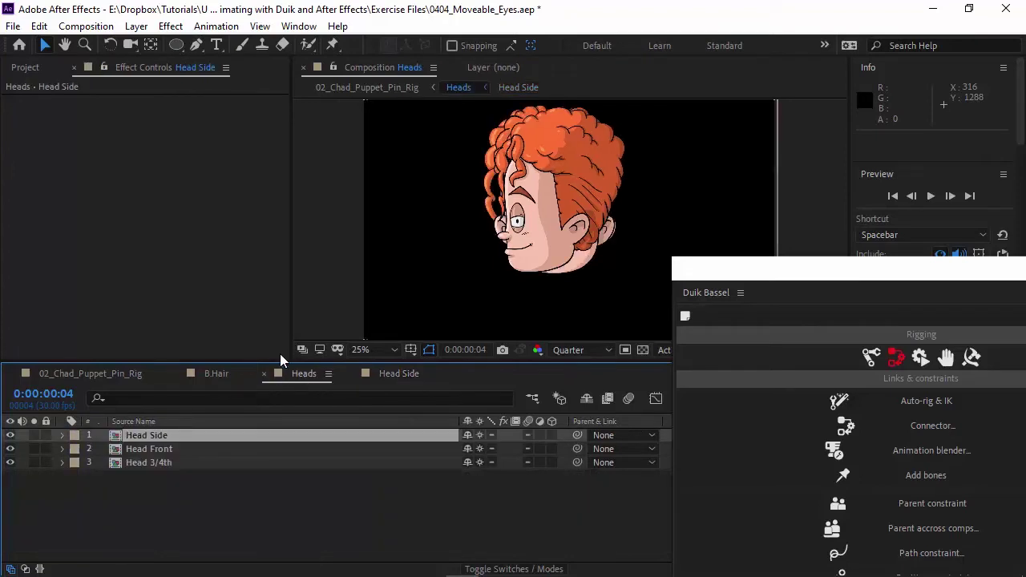
double_click(118, 451)
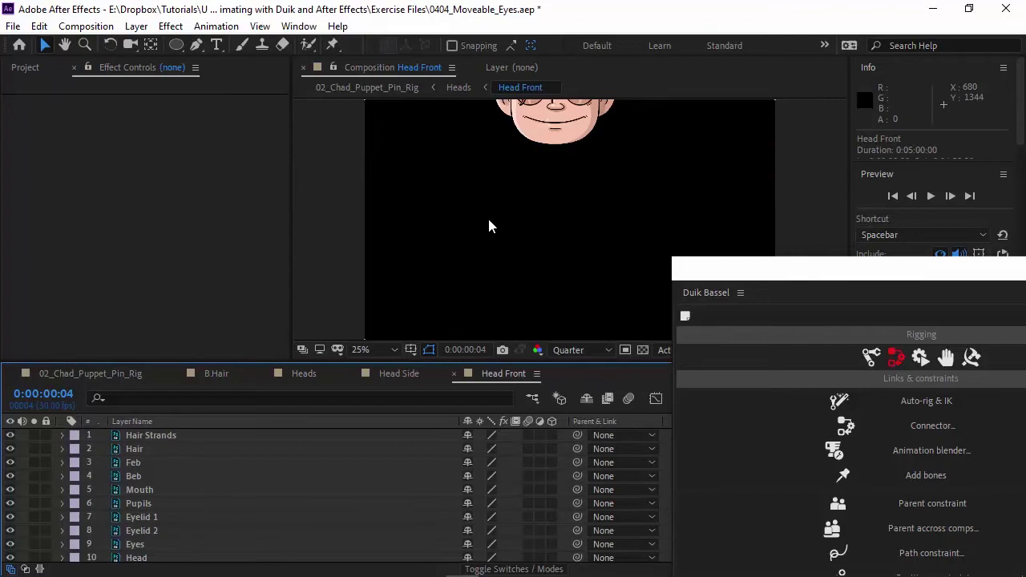
left_click_drag(463, 181, 461, 304)
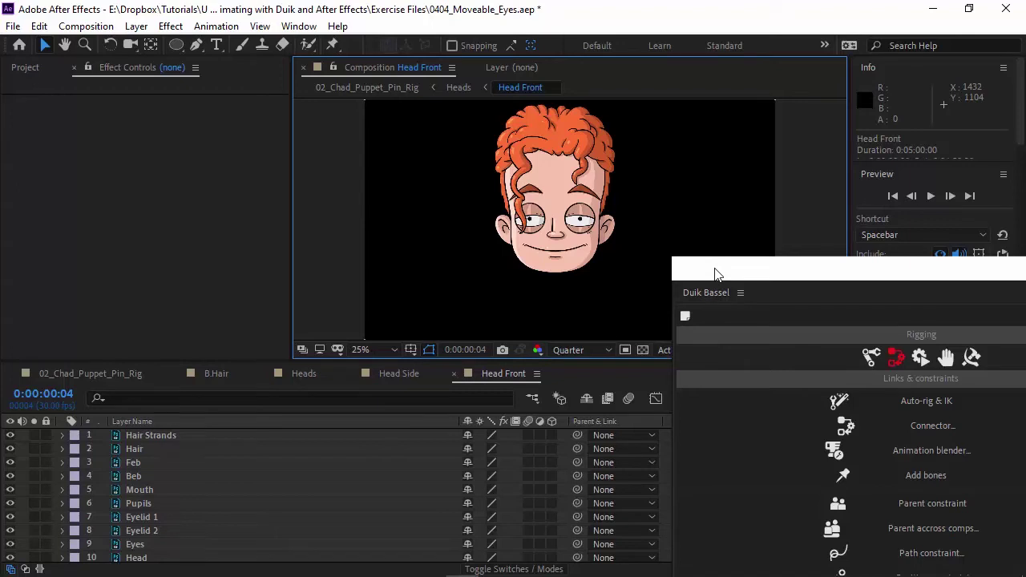
left_click_drag(724, 270, 786, 122)
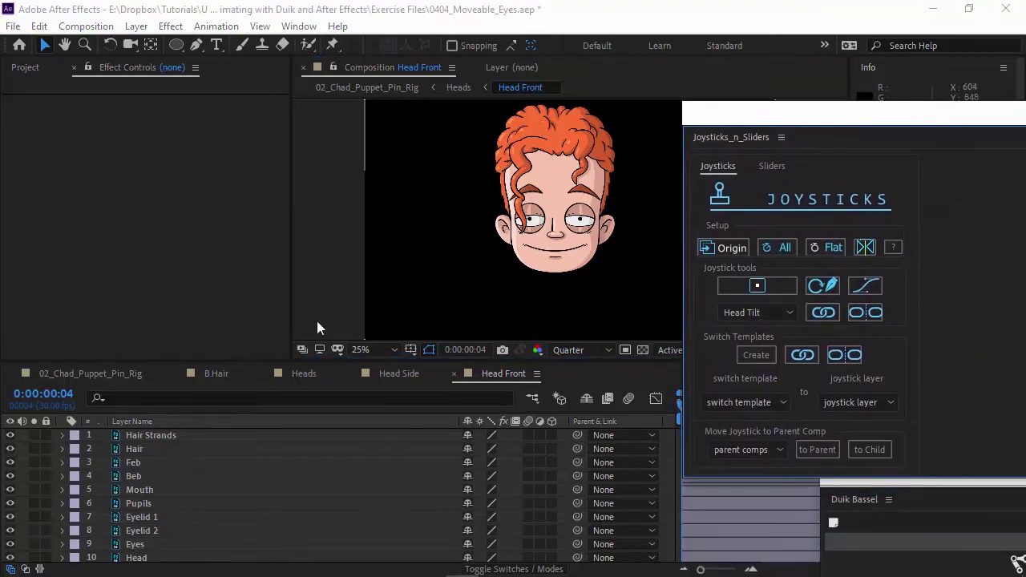
Reveal the Pupils layer's Position (1024.0, 1366.0) and set the playhead to 0:00:00:00.
scroll(156, 521, "down", 1)
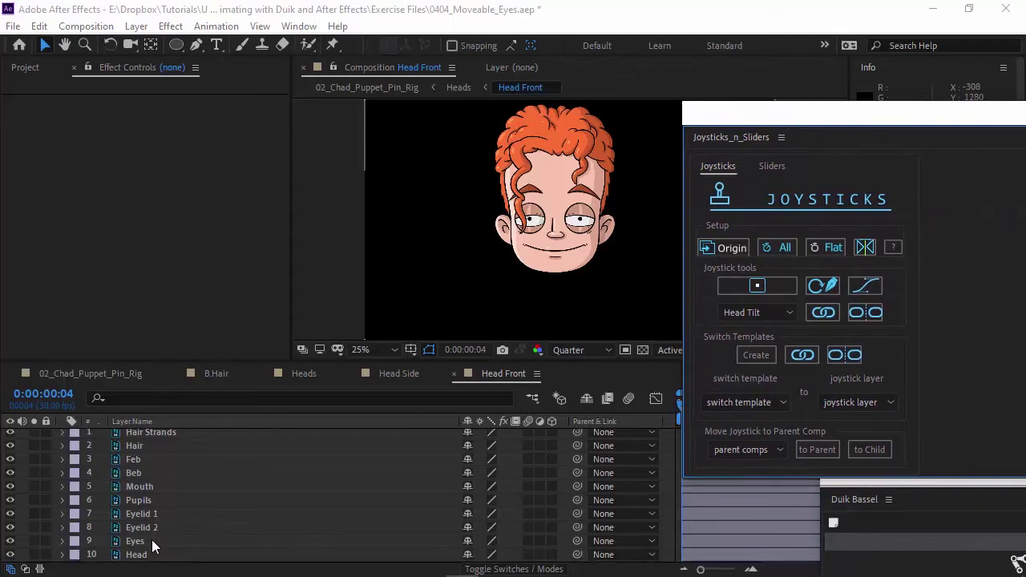
left_click(155, 490)
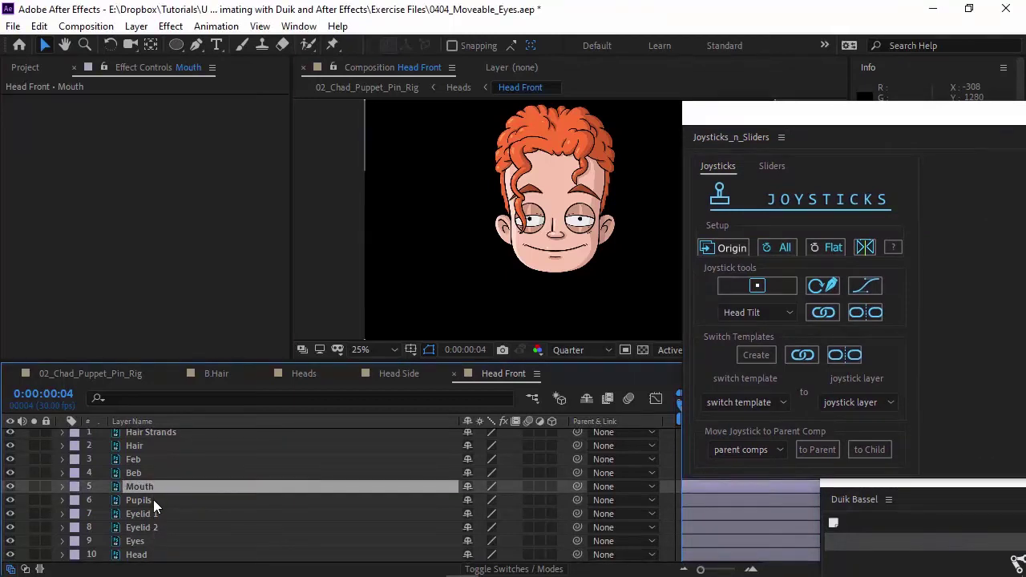
left_click(154, 499)
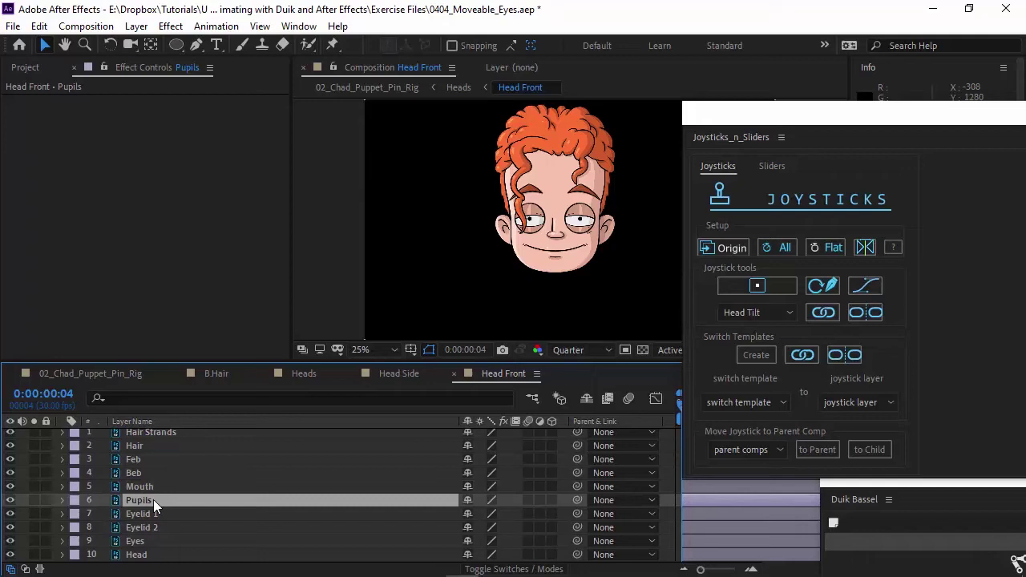
key("p")
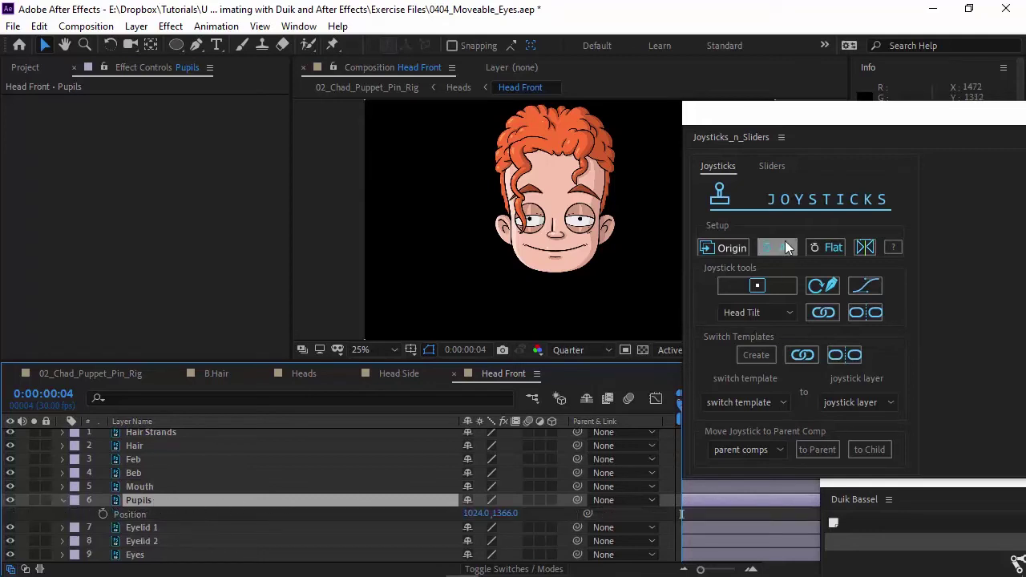
left_click_drag(816, 127, 741, 30)
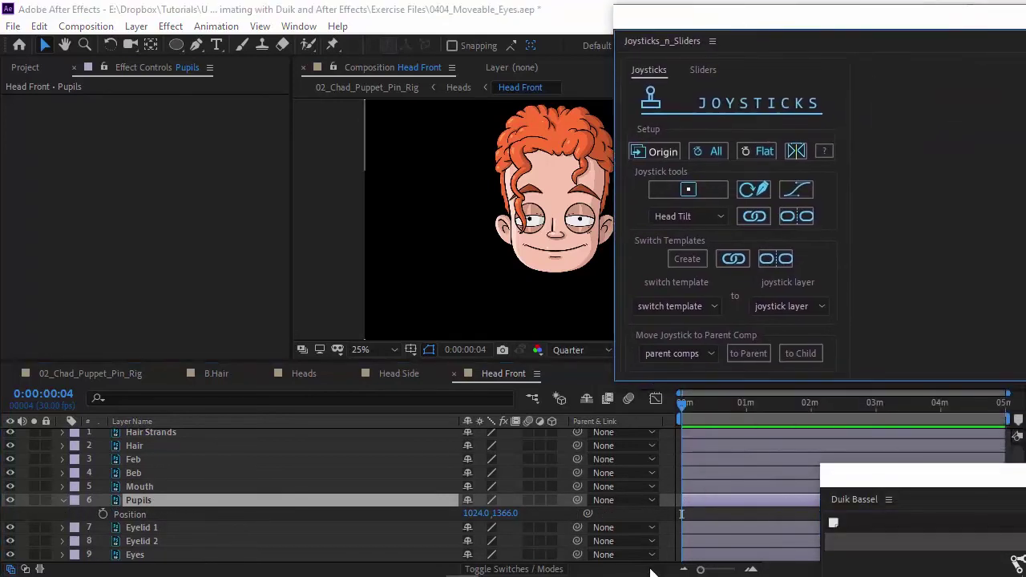
left_click_drag(700, 569, 734, 570)
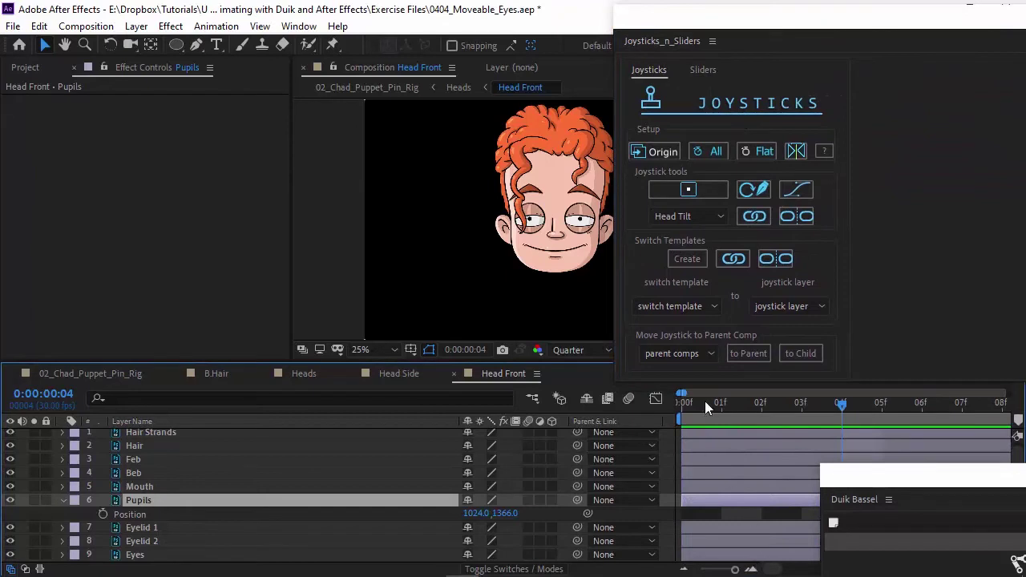
left_click_drag(705, 401, 659, 398)
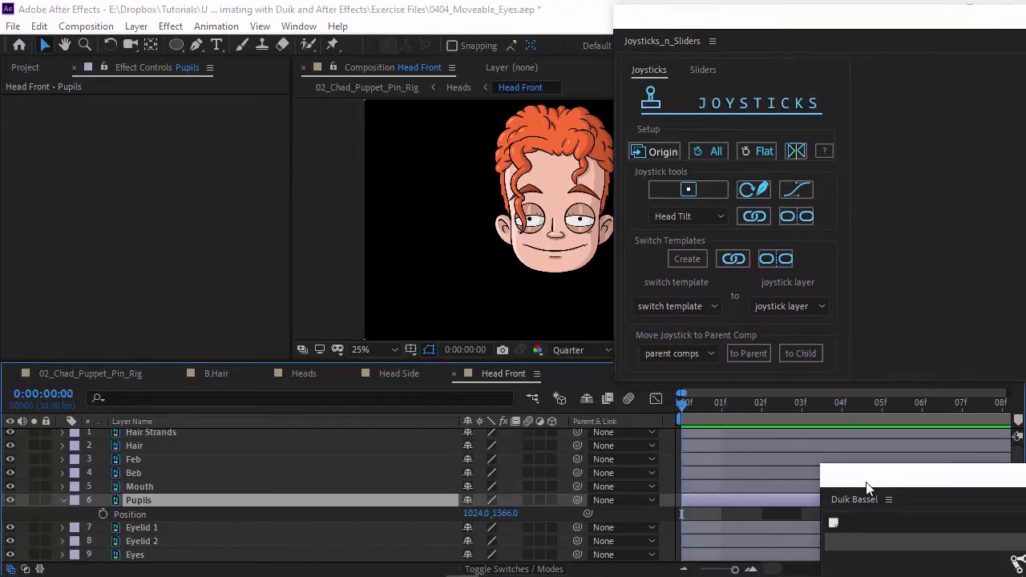
Keyframe the Pupils position centred at frame 0, looking right at 01f and left at 02f.
left_click(103, 514)
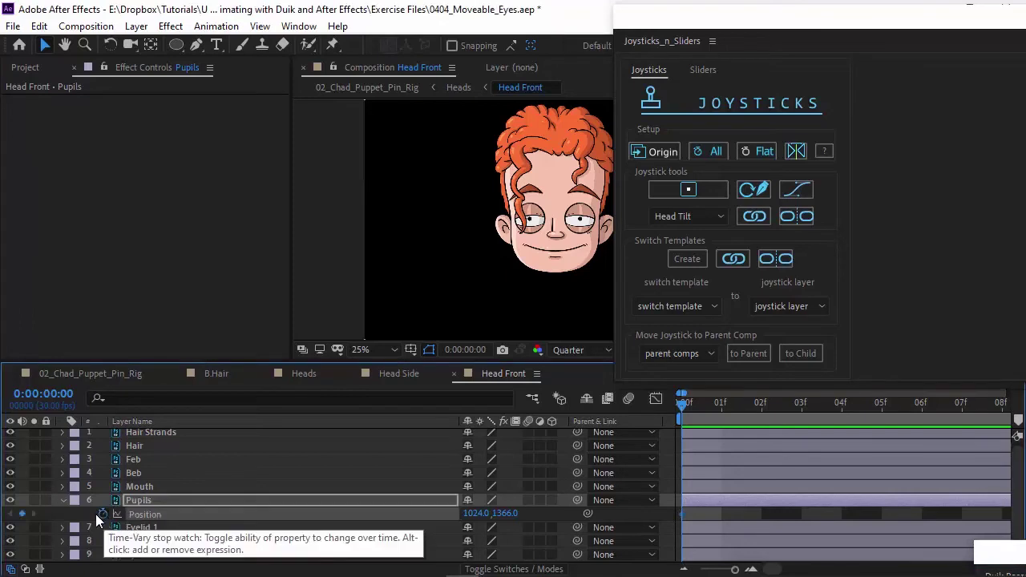
left_click(721, 402)
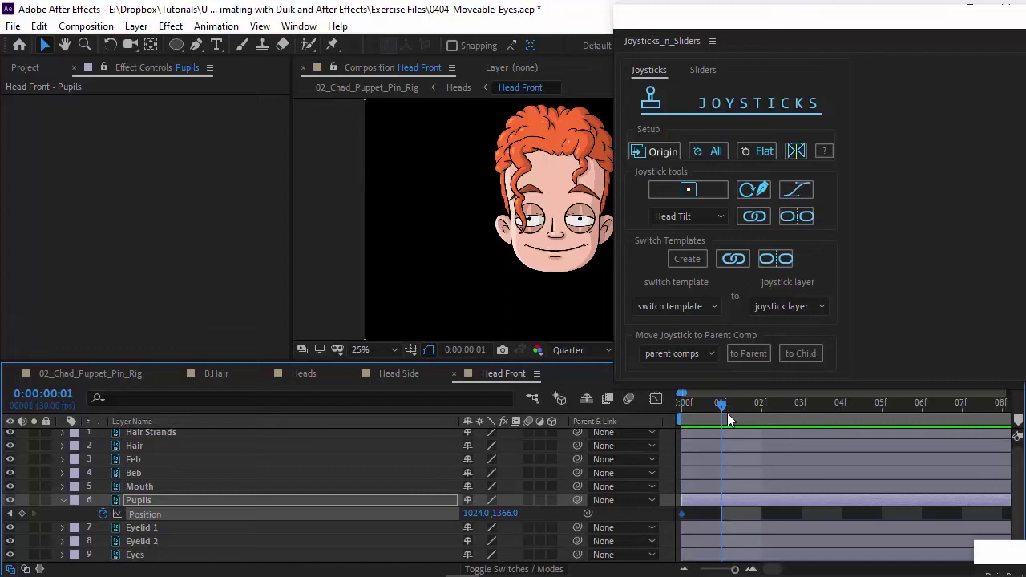
left_click_drag(469, 517, 517, 513)
left_click(759, 403)
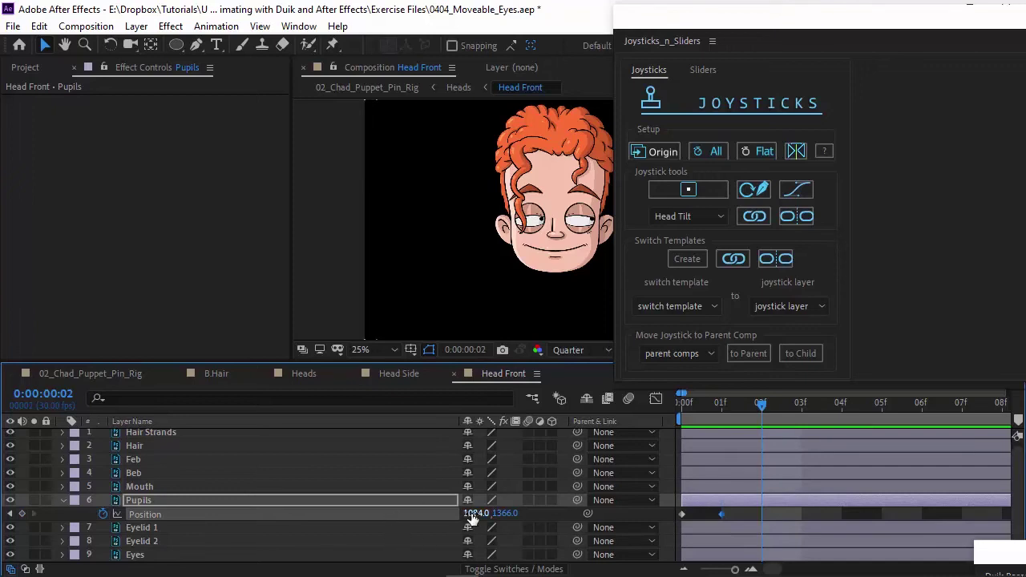
left_click_drag(475, 514, 386, 523)
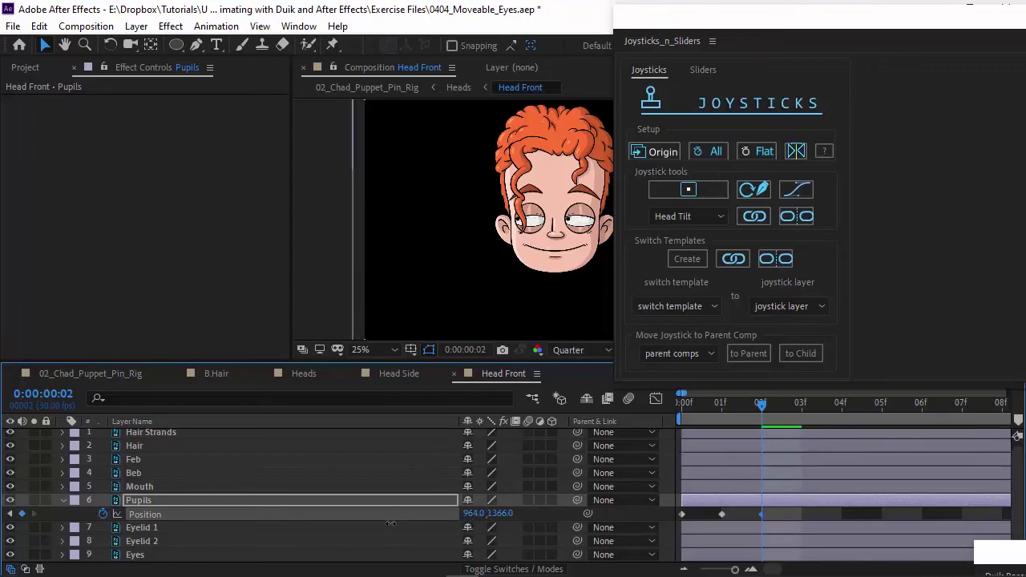
Add an up pose at 03f and a down pose at 04f (1024.0, 1423.0), then scrub to preview.
left_click(799, 403)
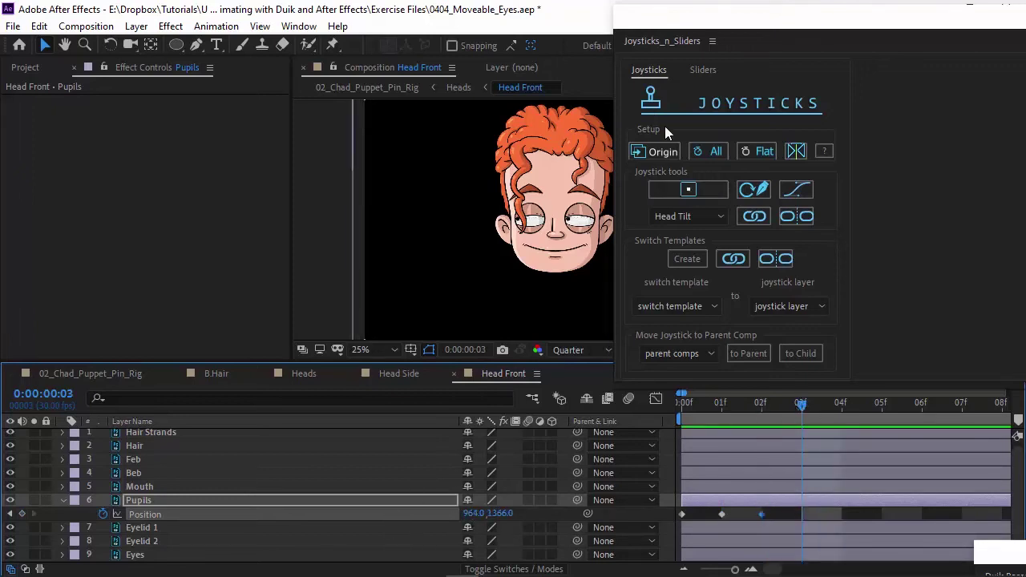
left_click(655, 150)
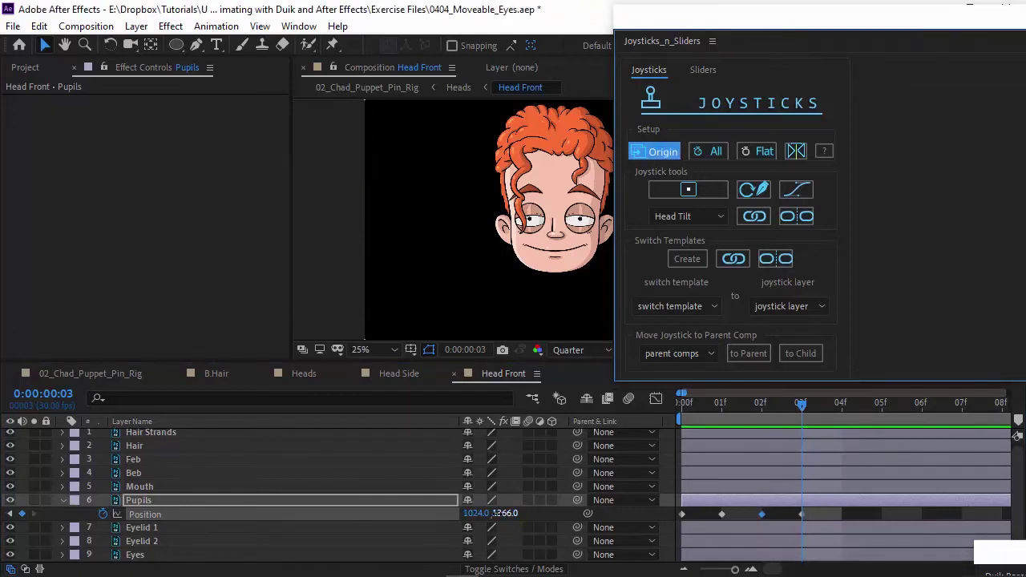
left_click_drag(490, 515, 483, 516)
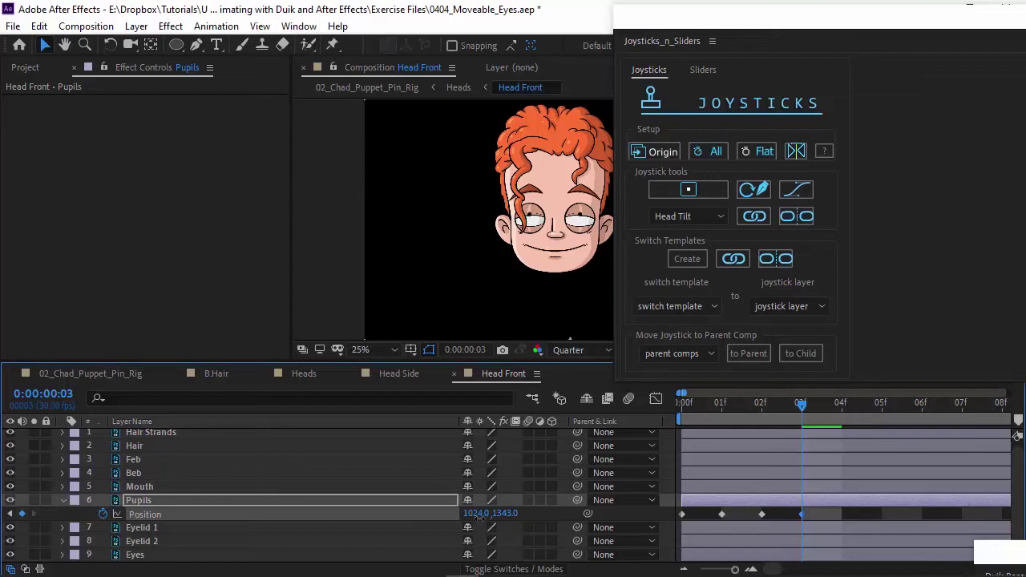
left_click_drag(481, 518, 475, 519)
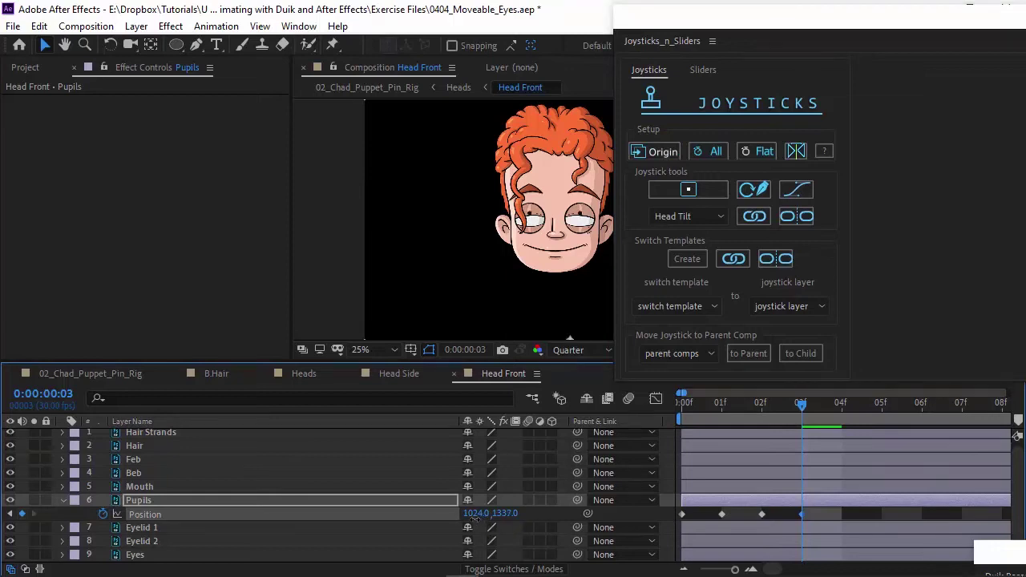
left_click(839, 400)
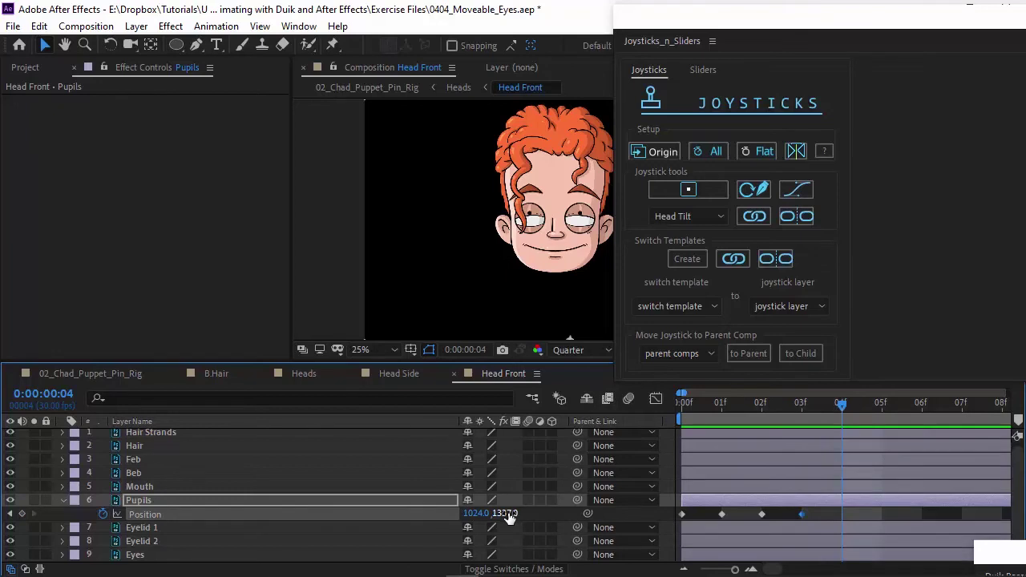
left_click_drag(510, 517, 576, 515)
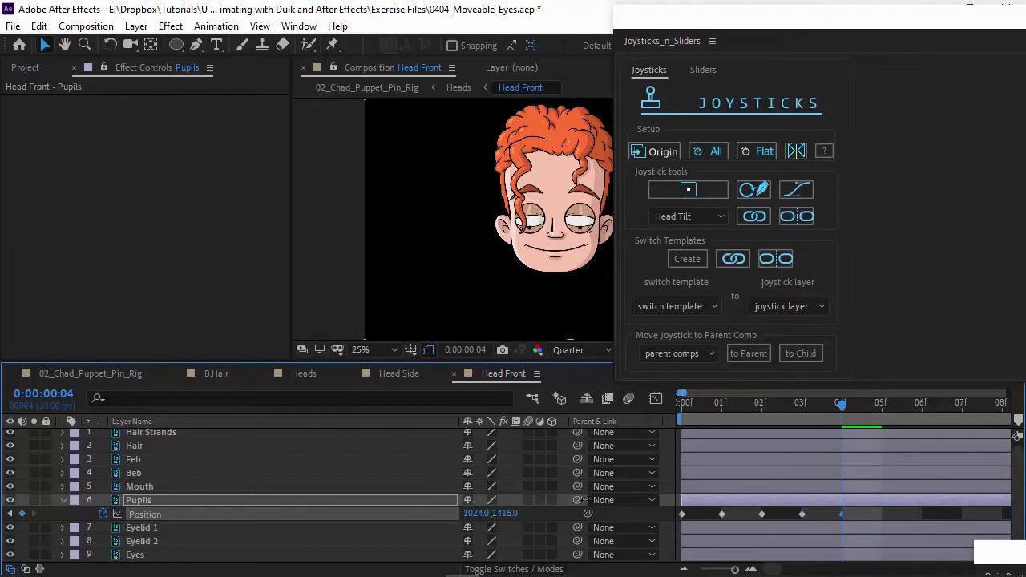
left_click(802, 404)
left_click_drag(499, 514, 476, 516)
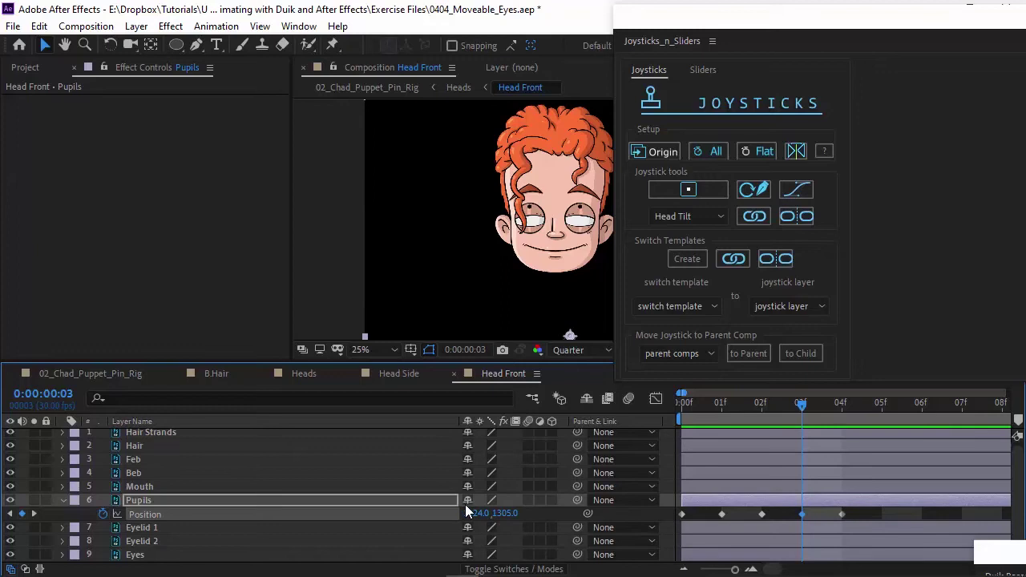
left_click_drag(762, 403, 828, 408)
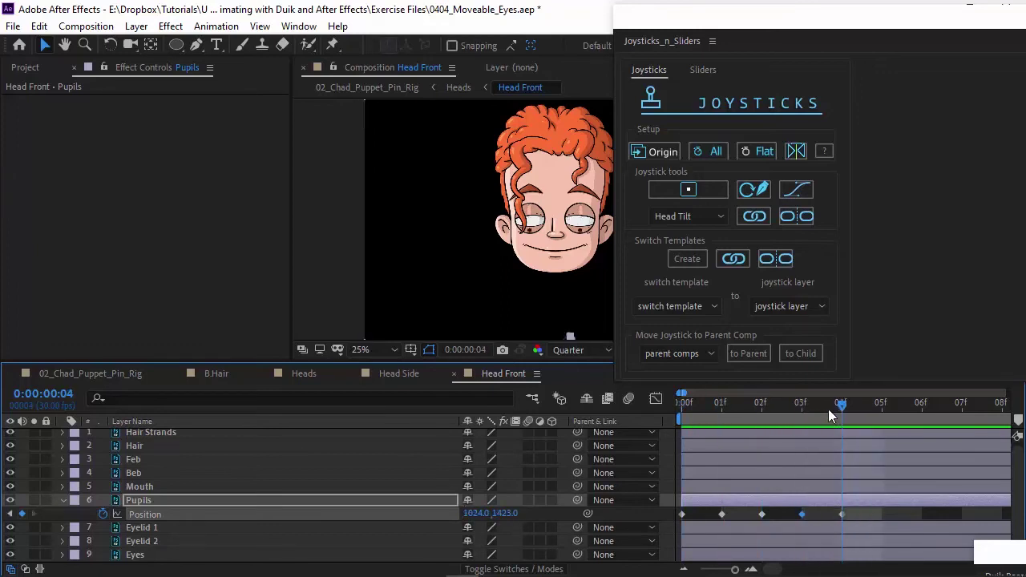
Turn all the Pupils Position keyframes into a new joystick controller named 'Pupil Joystick'.
left_click(850, 508)
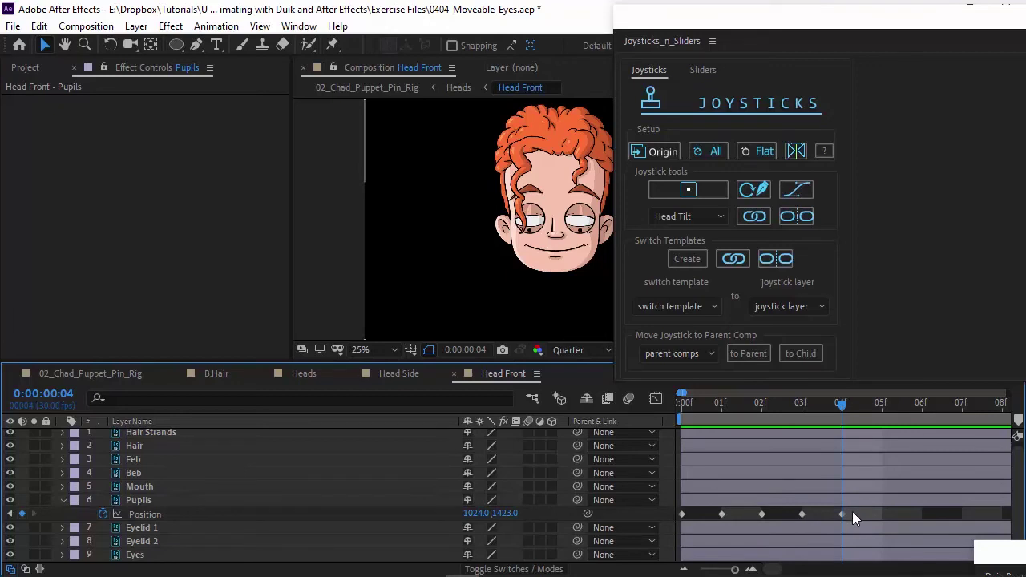
left_click(668, 512)
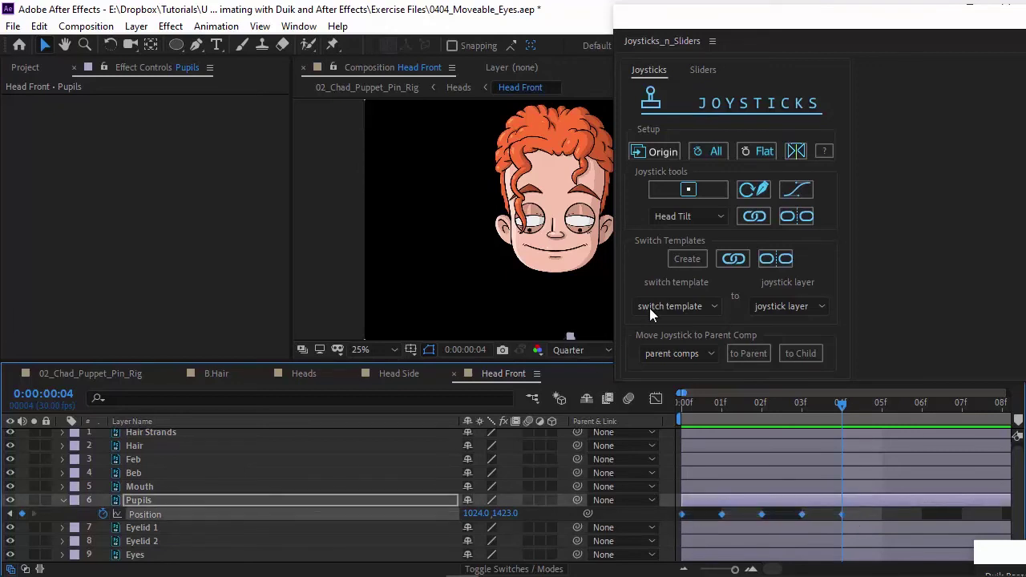
left_click(689, 190)
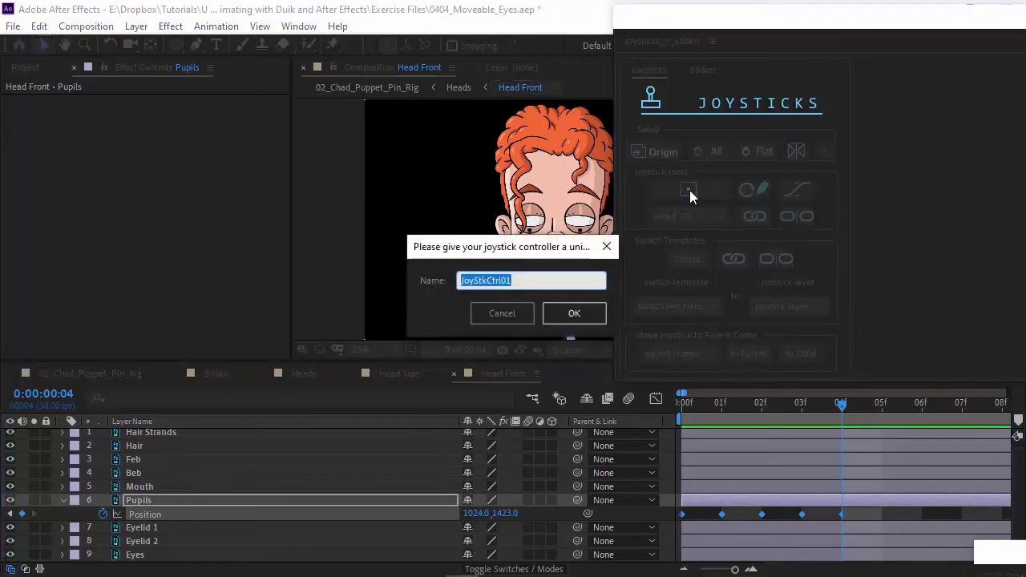
type("Pupil")
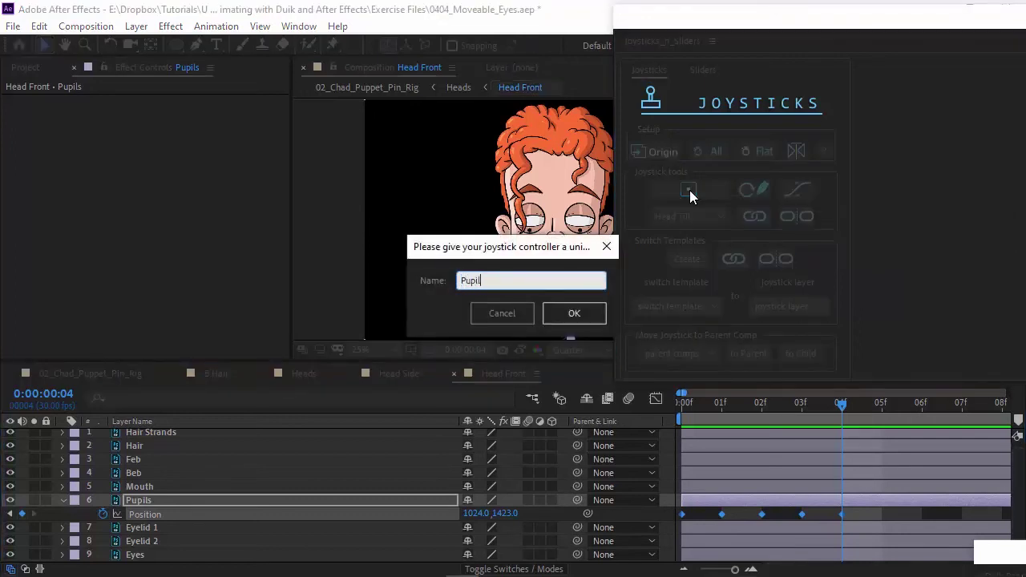
type(" Joystick")
key("Return")
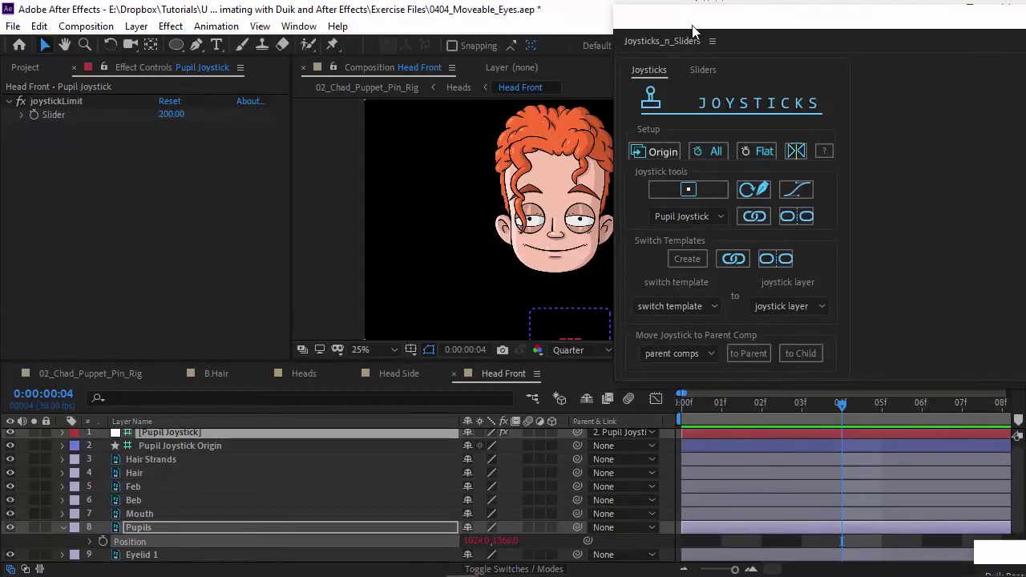
Clear the view, zoom to 12.5%, and nudge Pupil Joystick left, right, down and up.
left_click_drag(696, 24, 837, 213)
scroll(573, 297, "down", 1)
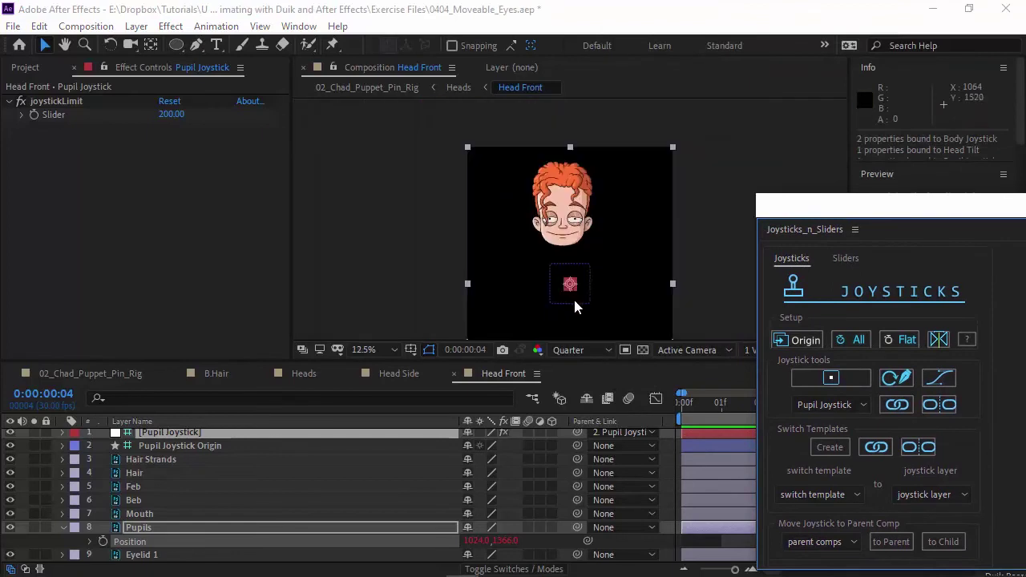
left_click(566, 285)
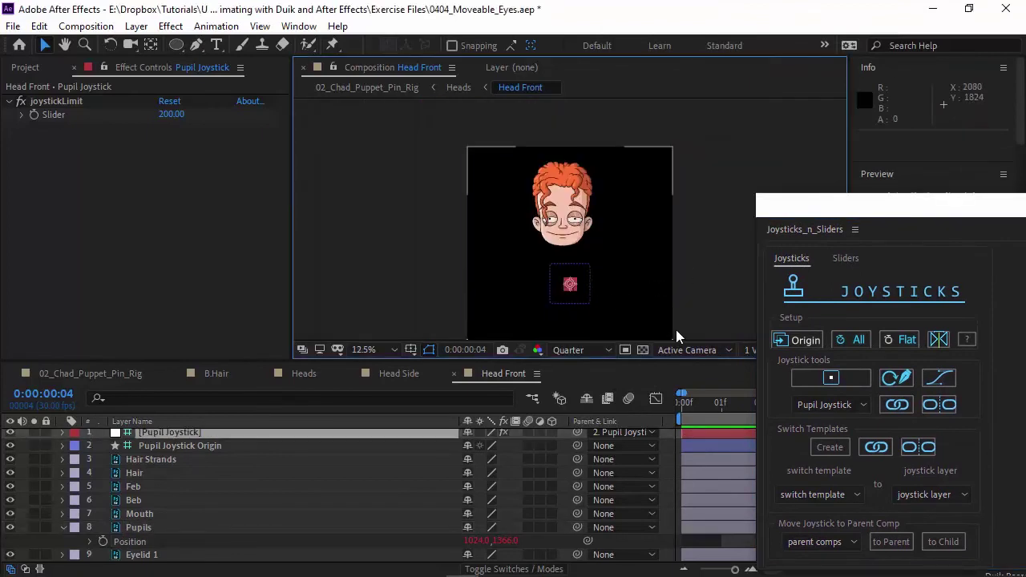
key("shift+Left")
key("shift+Right")
key("shift+Right")
key("shift+Right")
key("shift+Right")
key("shift+Right")
key("shift+Right")
key("shift+Right")
key("shift+Right")
key("shift+Right")
key("shift+Right")
key("shift+Right")
key("shift+Right")
key("shift+Right")
key("shift+Right")
key("shift+Right")
key("shift+Right")
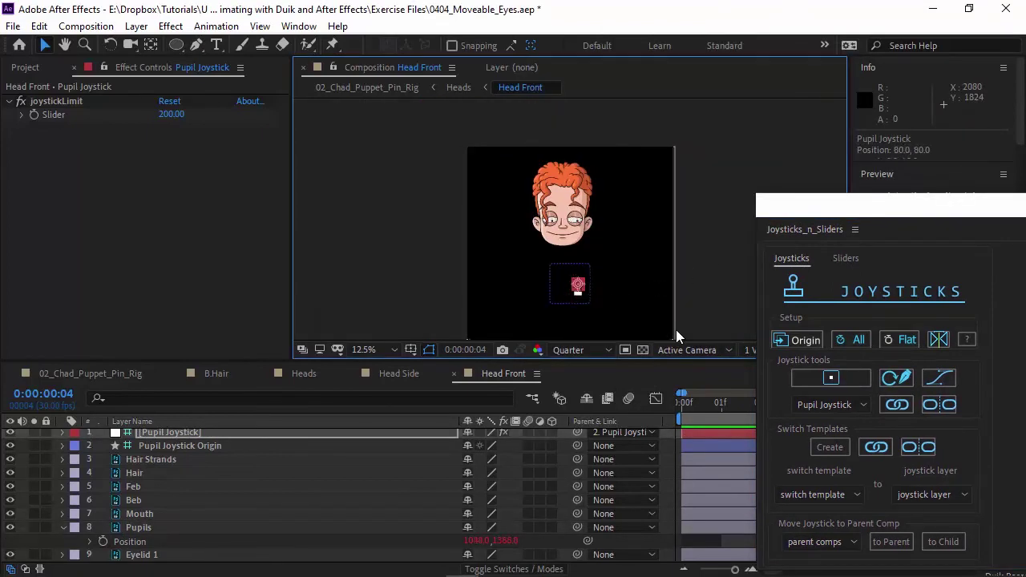
key("shift+Down")
key("shift+Down")
key("shift+Down")
key("shift+Down")
key("shift+Down")
key("shift+Down")
key("shift+Down")
key("shift+Down")
key("shift+Down")
key("shift+Down")
key("shift+Down")
key("shift+Down")
key("shift+Down")
key("shift+Down")
key("shift+Down")
key("shift+Down")
key("shift+Down")
key("shift+Down")
key("shift+Down")
key("shift+Down")
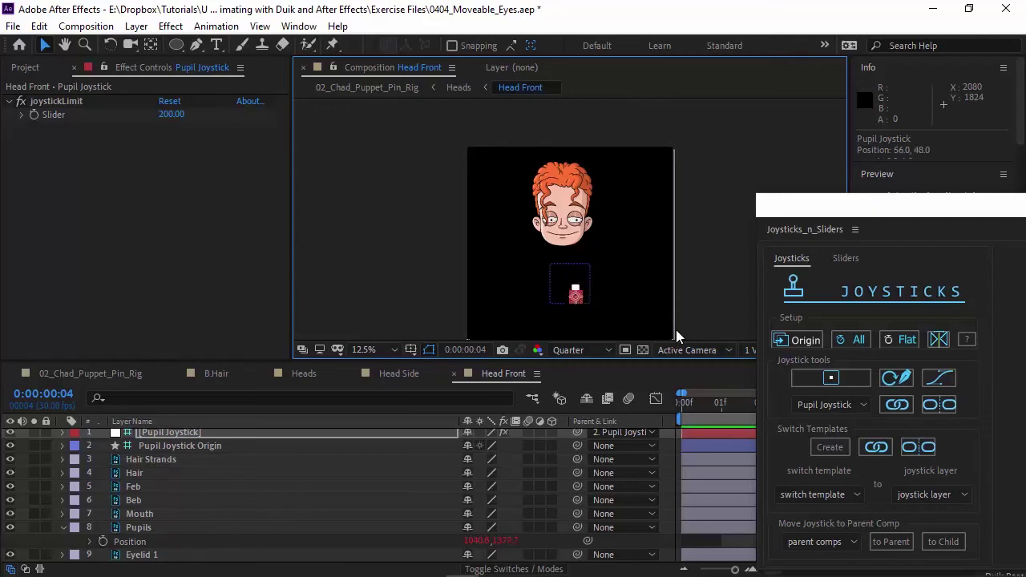
key("shift+Up")
key("shift+Up")
key("shift+Up")
key("shift+Up")
key("shift+Up")
key("shift+Up")
key("shift+Up")
key("shift+Up")
key("shift+Up")
key("shift+Up")
key("shift+Up")
key("shift+Up")
key("shift+Up")
key("shift+Up")
key("shift+Up")
key("shift+Up")
Test the joystick's limits by pushing it up, down and far left, then return to Heads.
key("shift+Left")
key("shift+Left")
key("shift+Left")
key("shift+Left")
key("shift+Left")
key("shift+Left")
key("shift+Left")
key("shift+Left")
key("shift+Right")
key("shift+Right")
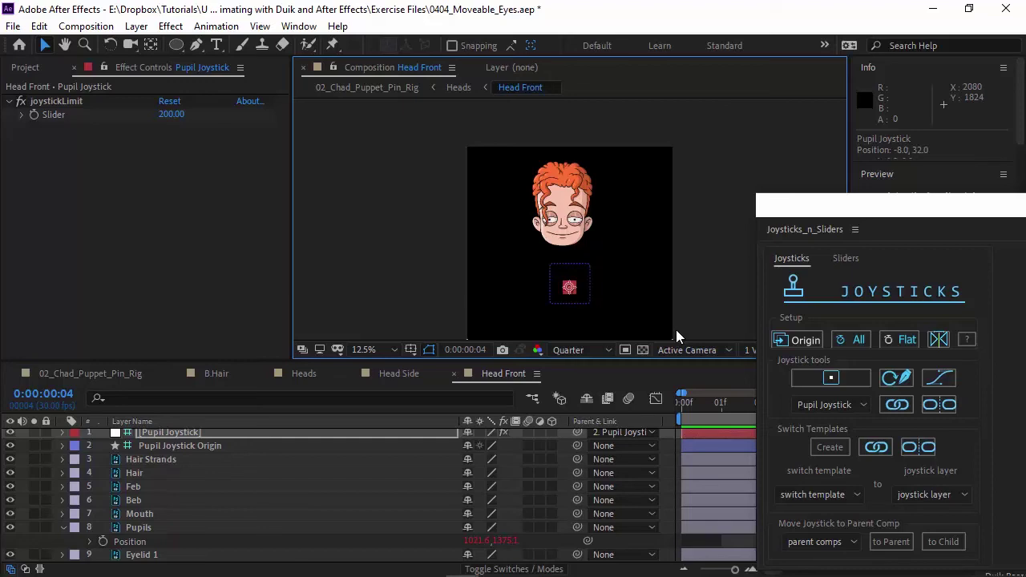
key("shift+Up")
key("shift+Up")
key("shift+Up")
key("shift+Up")
key("shift+Up")
key("shift+Up")
key("shift+Up")
key("shift+Up")
key("shift+Up")
key("shift+Up")
key("shift+Up")
key("shift+Up")
key("shift+Up")
key("shift+Up")
key("shift+Up")
key("shift+Up")
key("shift+Up")
key("shift+Up")
key("shift+Up")
key("shift+Up")
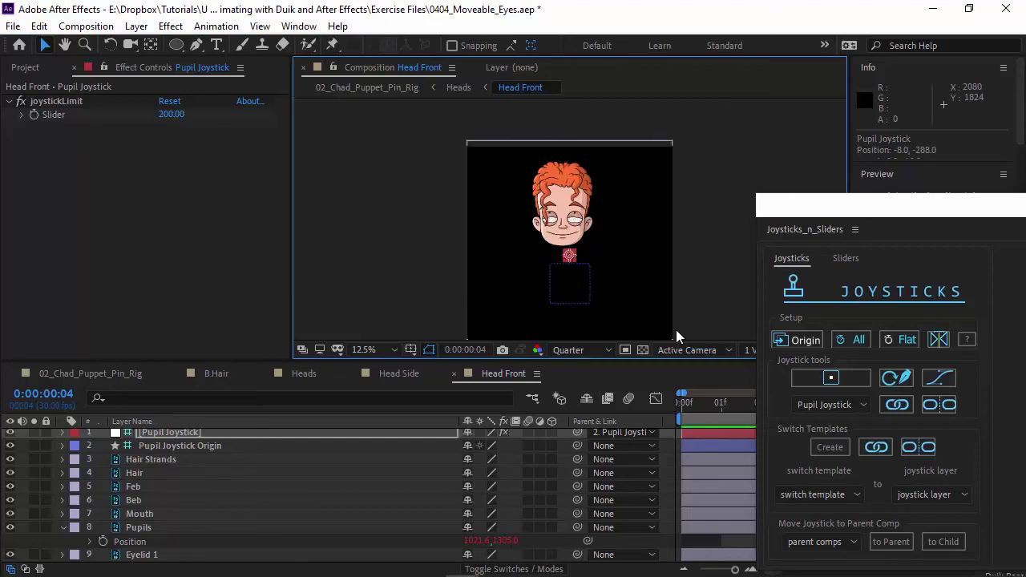
key("shift+Down")
key("shift+Down")
key("shift+Down")
key("shift+Down")
key("shift+Down")
key("shift+Down")
key("shift+Down")
key("shift+Down")
key("shift+Down")
key("shift+Down")
key("shift+Down")
key("shift+Down")
key("shift+Down")
key("shift+Down")
key("shift+Down")
key("shift+Down")
key("shift+Down")
key("shift+Down")
key("shift+Down")
key("shift+Down")
key("shift+Right")
key("shift+Right")
key("shift+Right")
key("shift+Right")
key("shift+Right")
key("shift+Right")
key("shift+Right")
key("shift+Right")
key("shift+Right")
key("shift+Right")
key("shift+Right")
key("shift+Right")
key("shift+Right")
key("shift+Right")
key("shift+Right")
key("shift+Right")
key("shift+Right")
key("shift+Right")
key("shift+Right")
key("shift+Right")
key("shift+Right")
key("shift+Right")
key("shift+Right")
key("shift+Right")
key("shift+Right")
key("shift+Right")
key("shift+Right")
key("shift+Right")
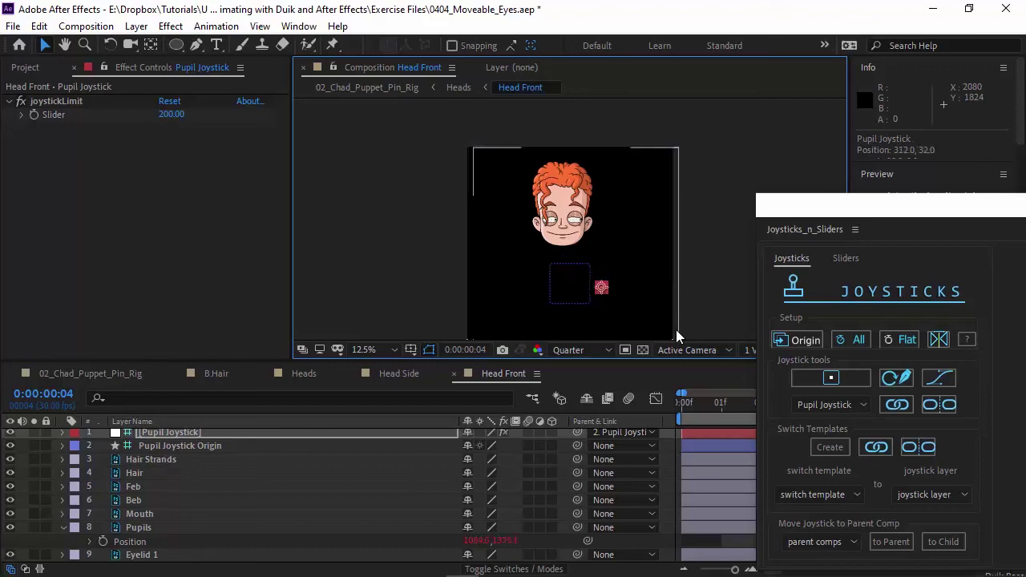
key("shift+Left")
key("shift+Left")
key("shift+Left")
key("shift+Left")
key("shift+Left")
key("shift+Left")
key("shift+Left")
key("shift+Left")
key("shift+Left")
key("shift+Left")
key("shift+Left")
key("shift+Left")
key("shift+Left")
key("shift+Left")
key("shift+Left")
key("shift+Left")
key("shift+Left")
key("shift+Left")
key("shift+Left")
key("shift+Left")
key("shift+Right")
key("shift+Right")
key("shift+Right")
key("shift+Right")
key("shift+Right")
key("shift+Right")
key("shift+Right")
key("shift+Right")
key("shift+Right")
key("shift+Right")
key("shift+Right")
key("shift+Right")
key("shift+Right")
key("shift+Right")
key("shift+Right")
key("shift+Right")
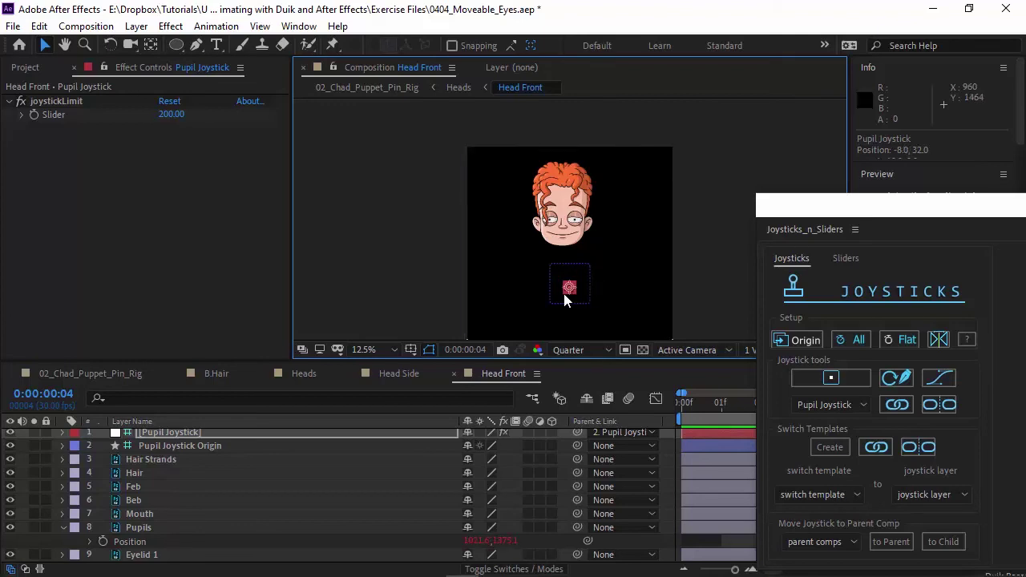
left_click(304, 374)
Go from 02_Chad_Puppet_Pin_Rig through the Heads precomp into Head Front and activate its viewer.
left_click(98, 373)
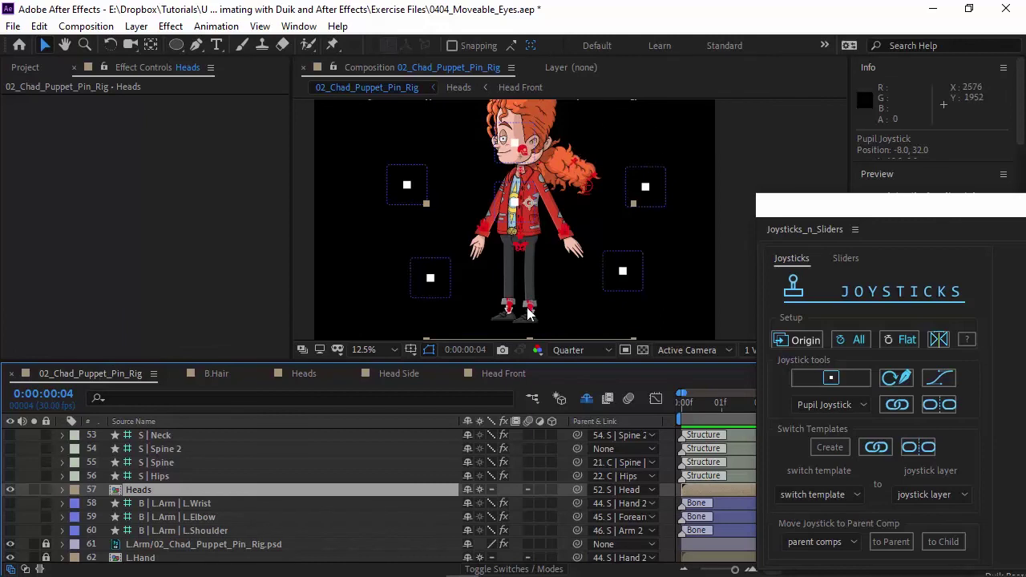
double_click(147, 489)
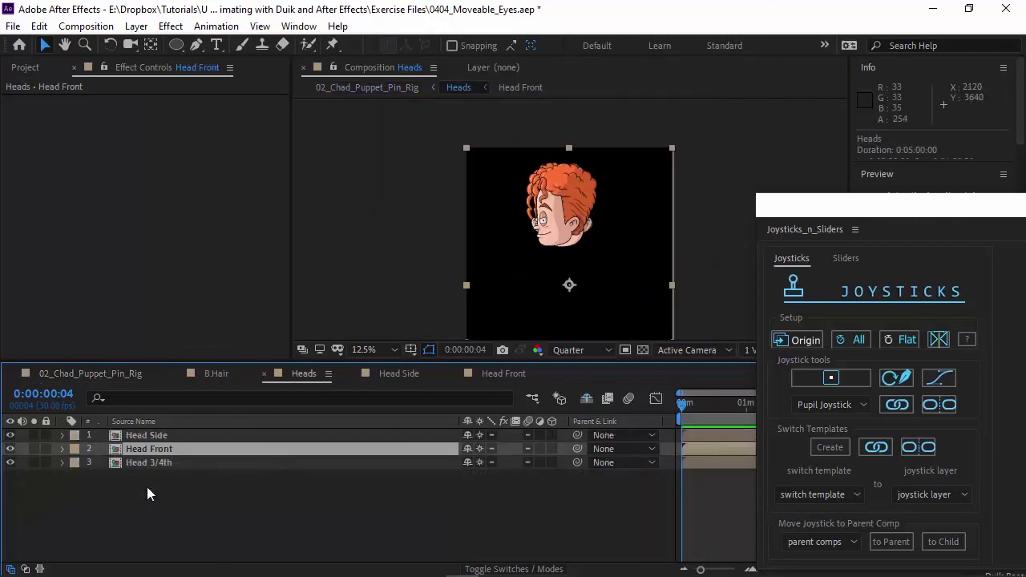
double_click(162, 449)
left_click(571, 291)
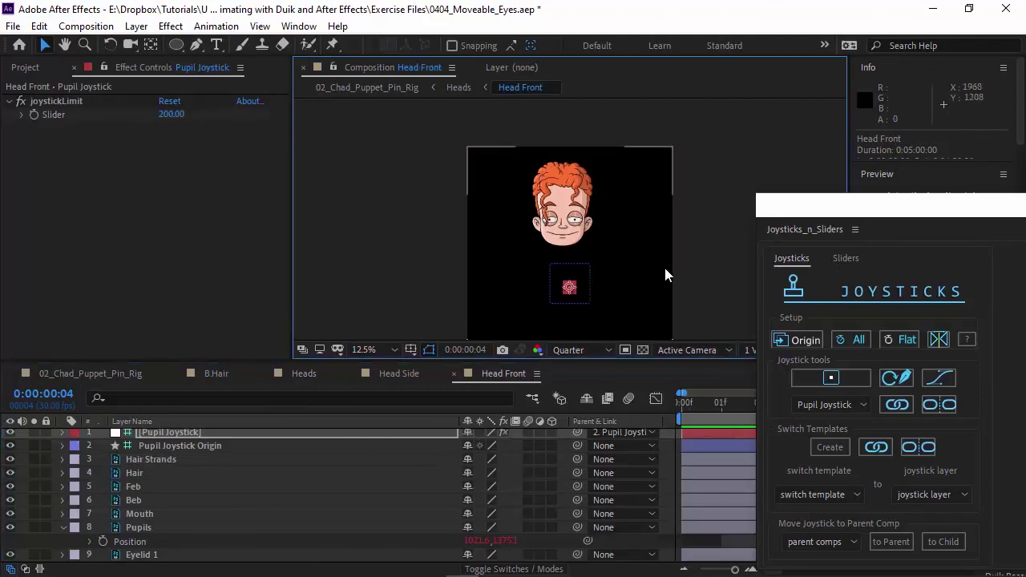